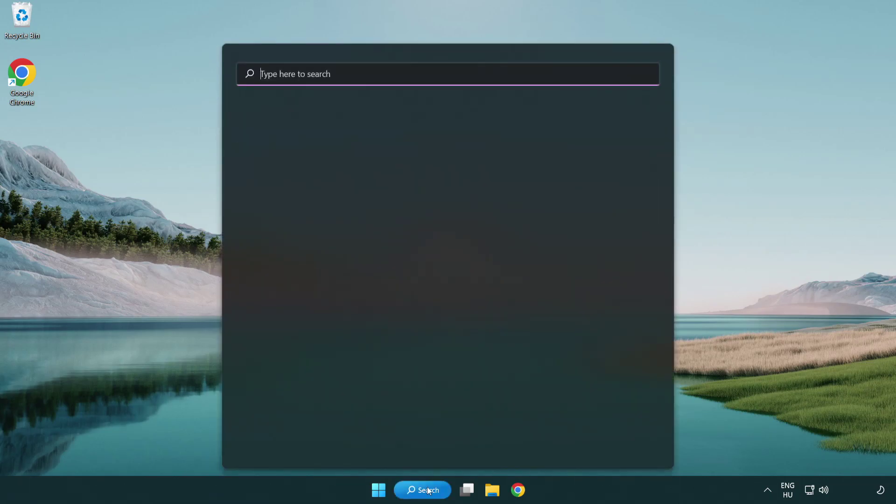
- Find and open Device Manager, move its window toward the middle of the screen, and expand Display adapters
{"action": "type", "text": "device manager"}
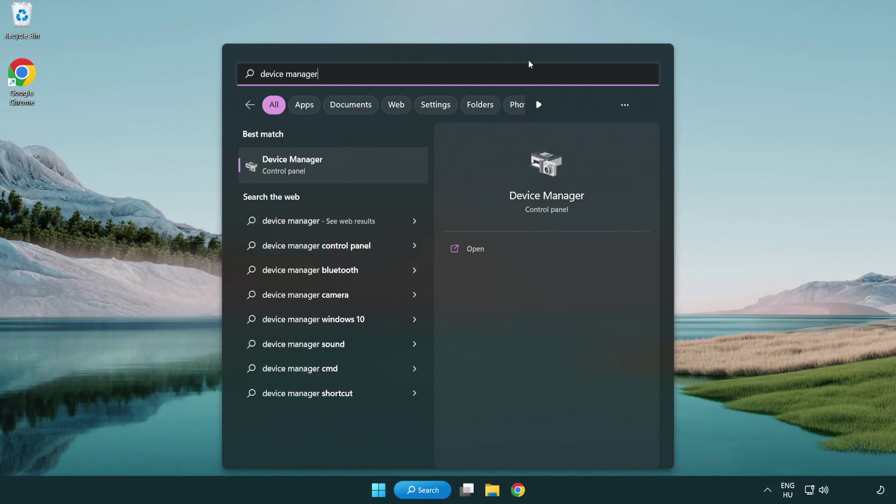
{"action": "left_click", "coordinate": [359, 172]}
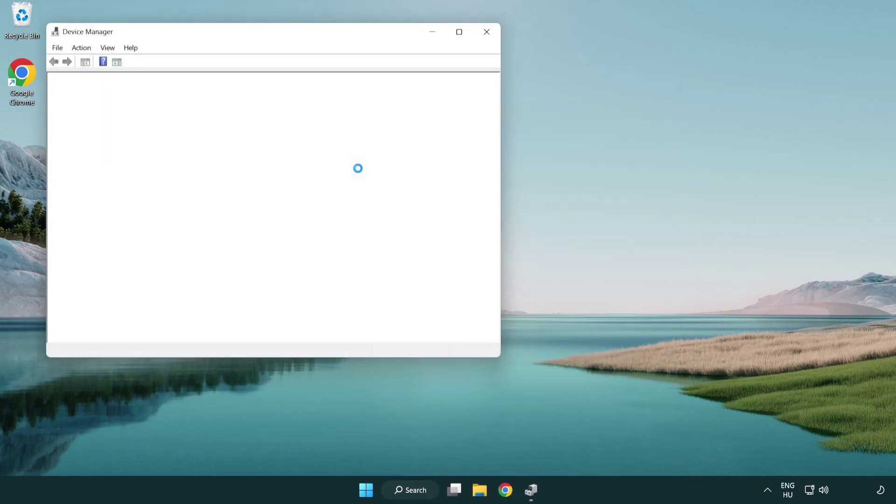
{"action": "left_click_drag", "start_coordinate": [243, 34], "coordinate": [393, 89]}
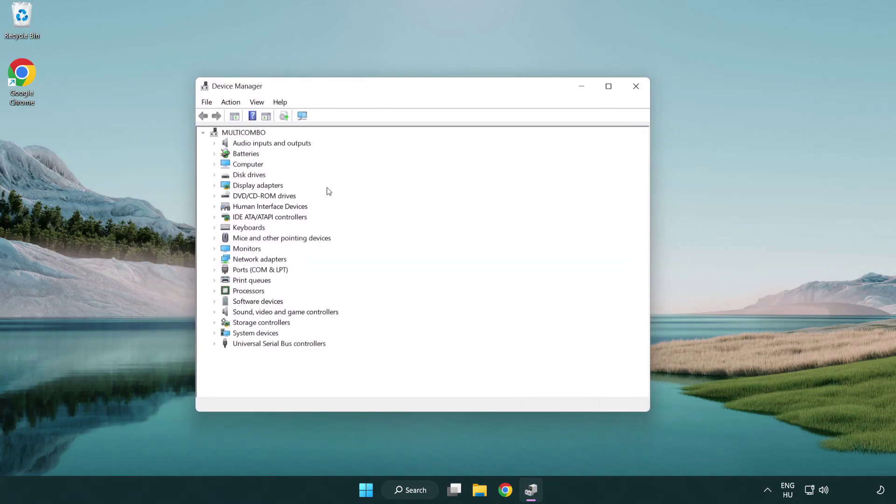
{"action": "left_click", "coordinate": [245, 187]}
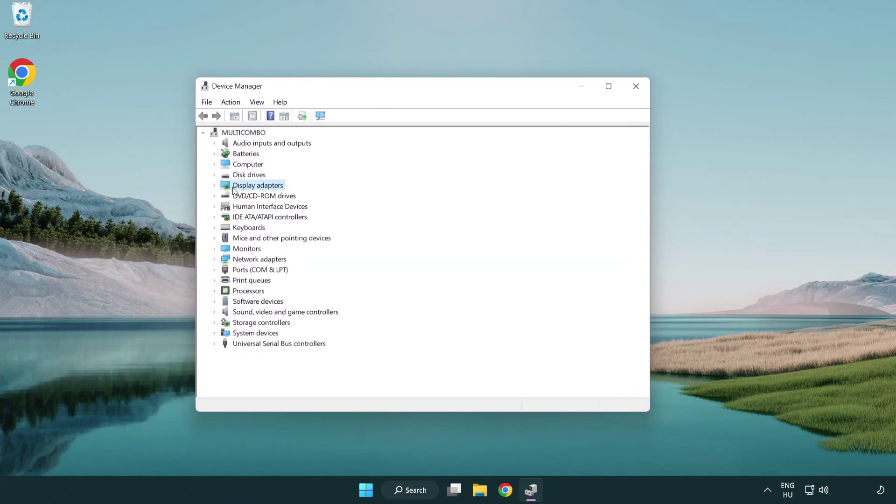
{"action": "left_click", "coordinate": [214, 186]}
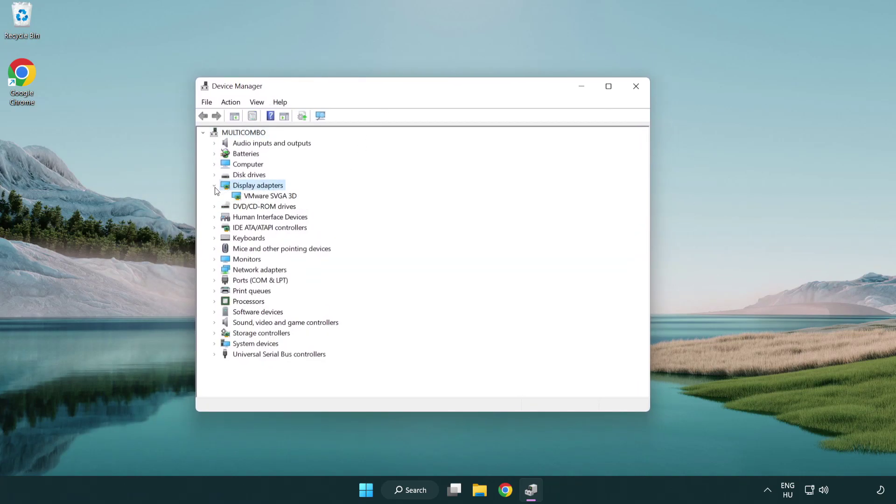
- Run an automatic driver update for the VMware SVGA 3D display adapter, then close Device Manager
{"action": "left_click", "coordinate": [266, 197]}
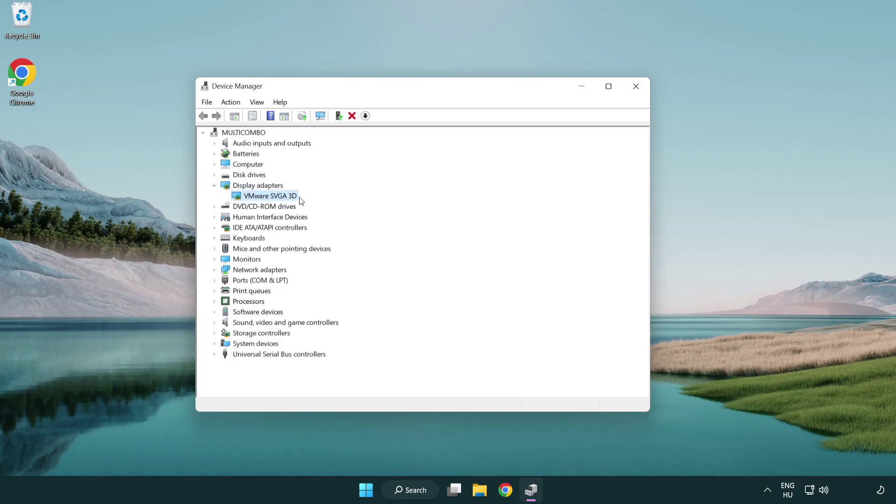
{"action": "right_click", "coordinate": [267, 198]}
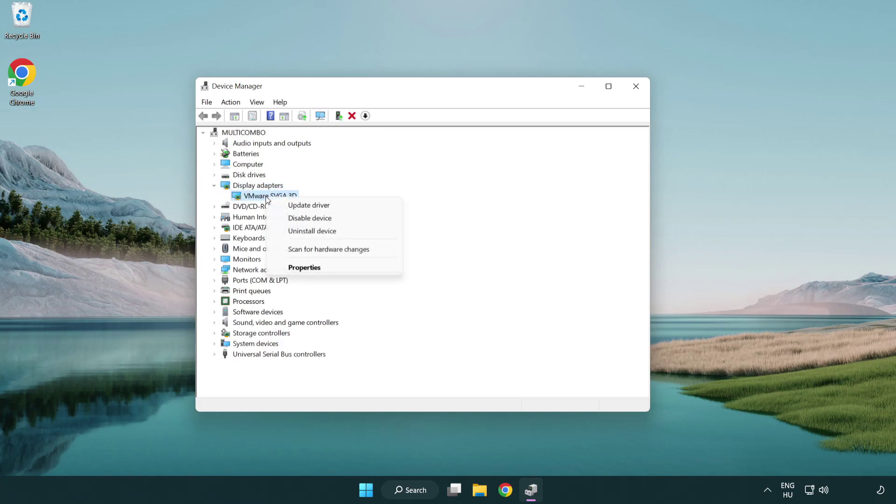
{"action": "left_click", "coordinate": [353, 205]}
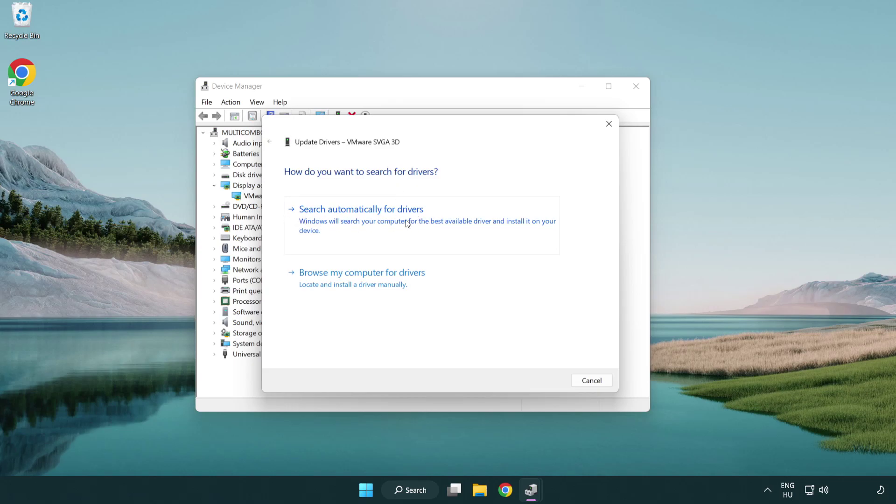
{"action": "left_click", "coordinate": [393, 218]}
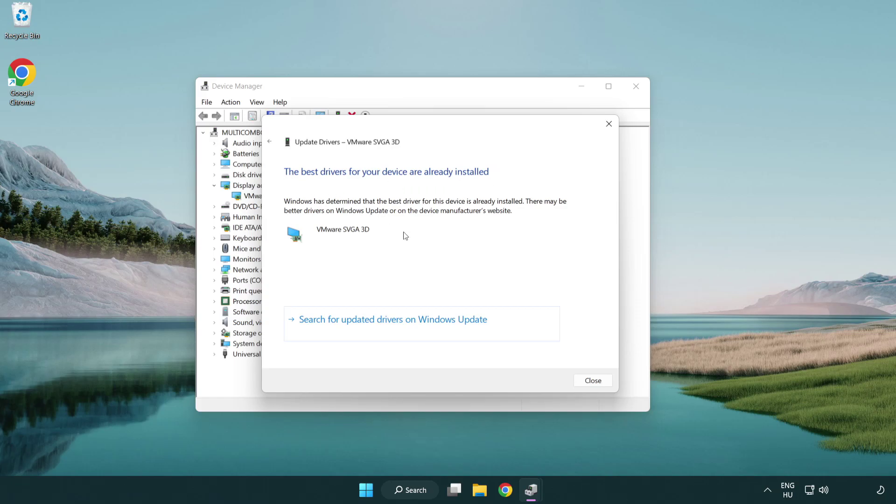
{"action": "left_click", "coordinate": [594, 382]}
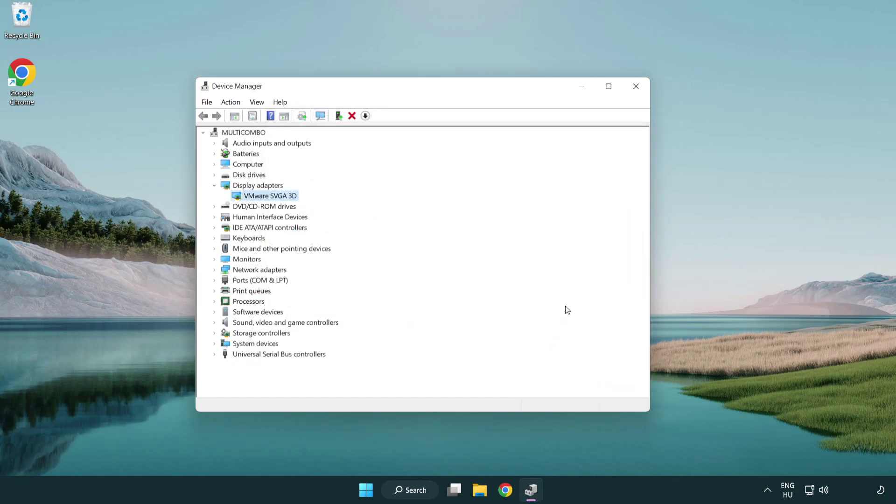
{"action": "left_click", "coordinate": [639, 90]}
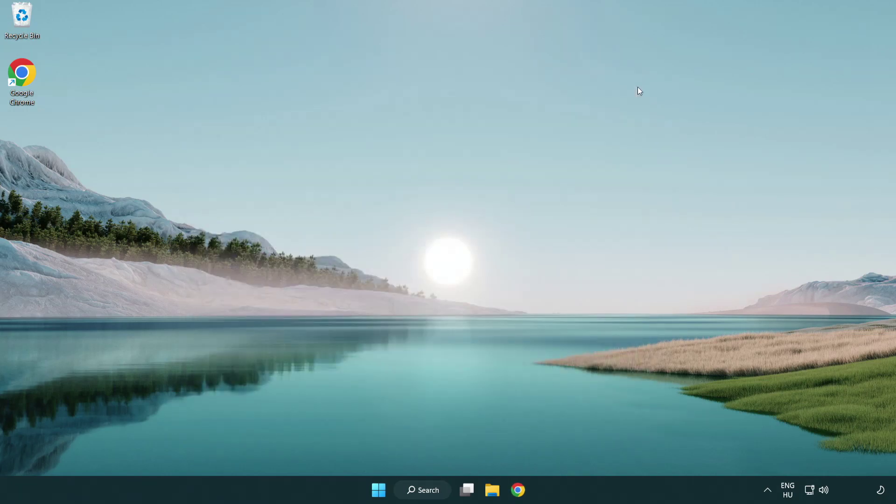
- Search for "update", open the Windows Update settings, check for updates and close the settings
{"action": "left_click", "coordinate": [429, 485]}
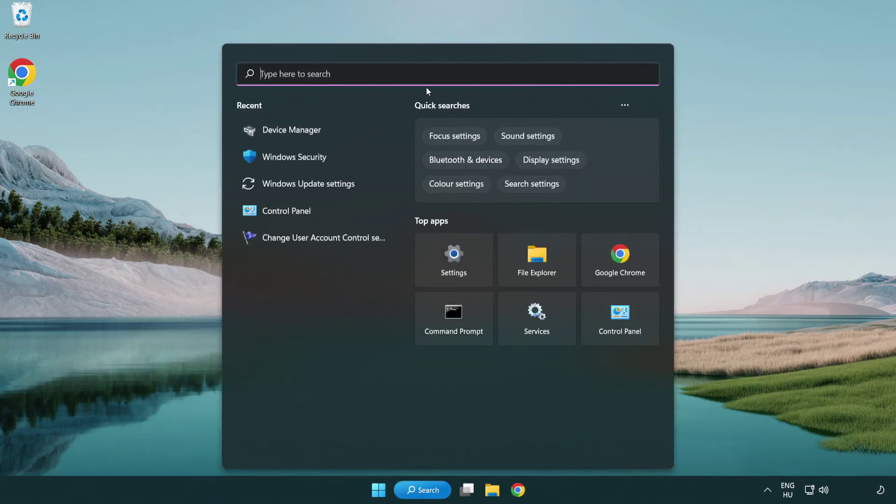
{"action": "type", "text": "update"}
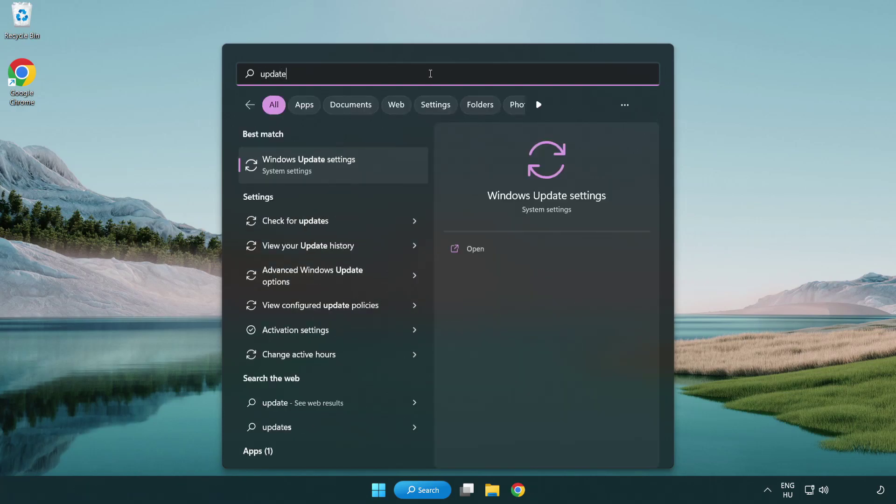
{"action": "left_click", "coordinate": [350, 172]}
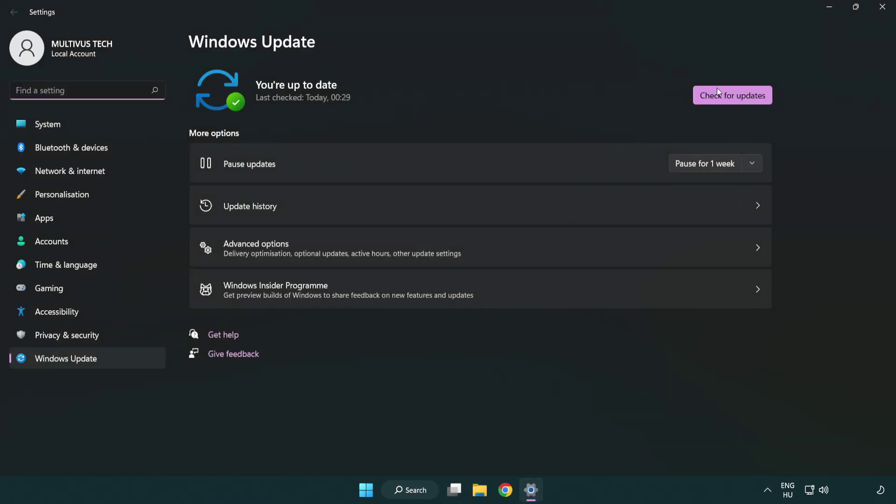
{"action": "left_click", "coordinate": [750, 100]}
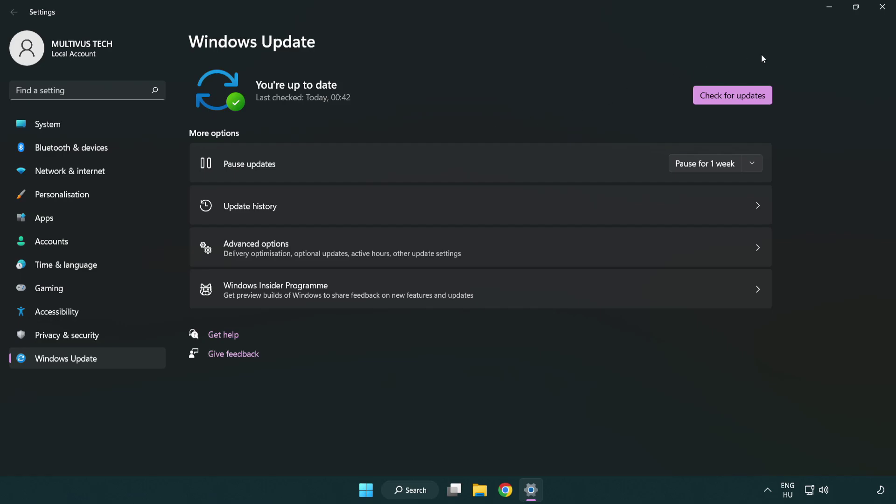
{"action": "left_click", "coordinate": [879, 14]}
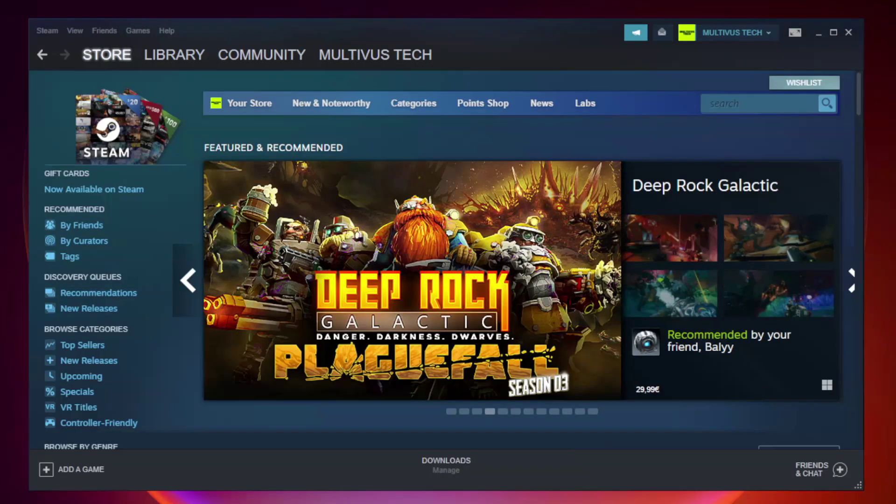
- In the Steam library, open the properties of YOUR NOT WORKING GAME and verify the integrity of its local files
{"action": "mouse_move", "coordinate": [190, 58]}
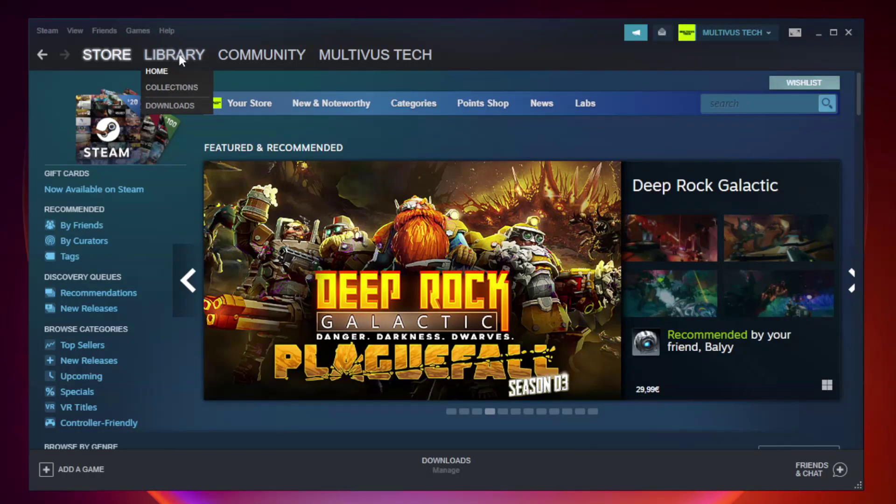
{"action": "left_click", "coordinate": [181, 60]}
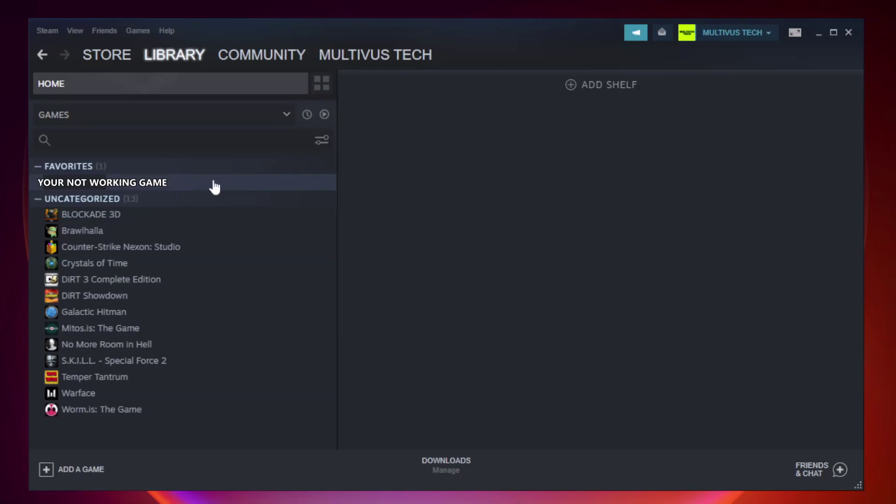
{"action": "right_click", "coordinate": [195, 186]}
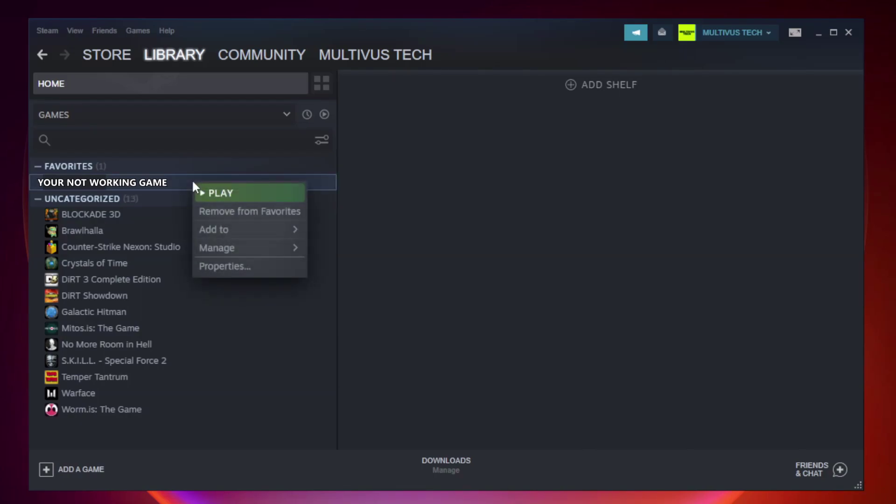
{"action": "left_click", "coordinate": [246, 265]}
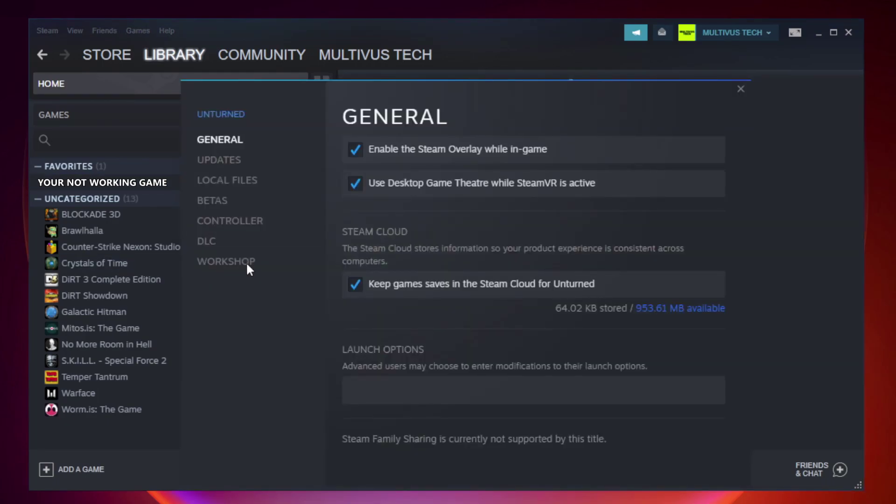
{"action": "left_click", "coordinate": [238, 183]}
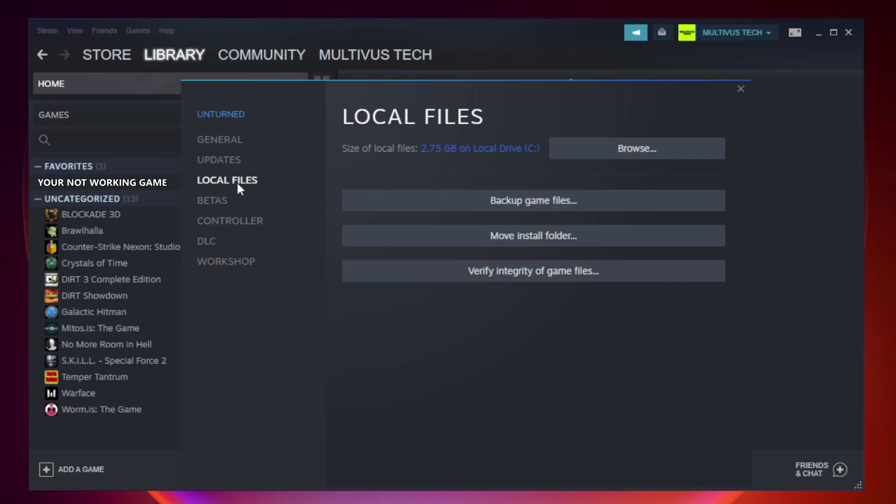
{"action": "left_click", "coordinate": [541, 276]}
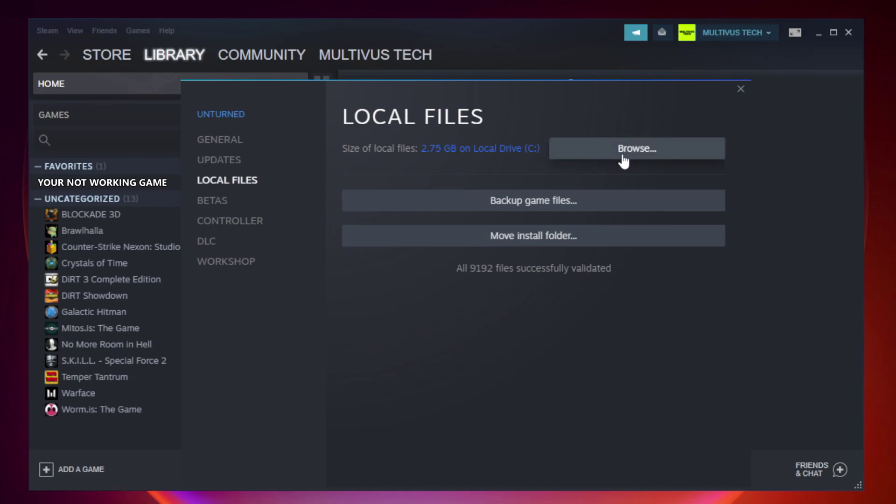
- Browse to the game's install folder and open the properties of the YOUR NOT WORKING GAME shortcut
{"action": "left_click", "coordinate": [641, 162]}
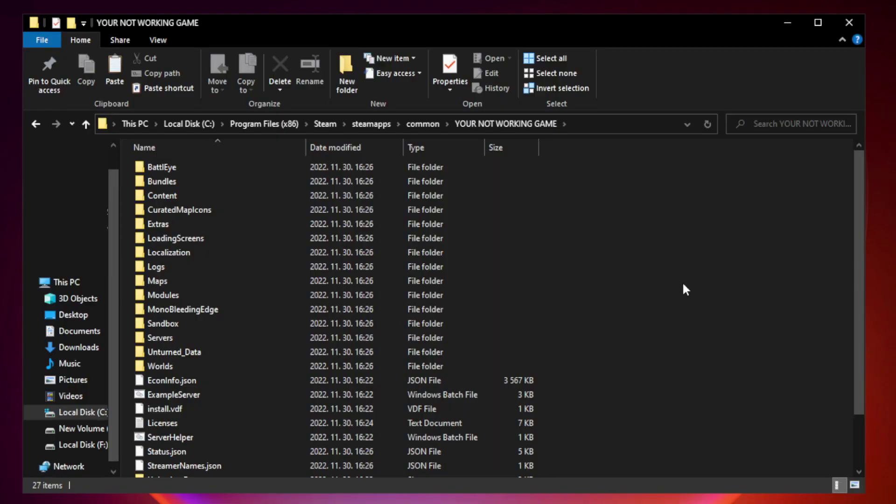
{"action": "left_click_drag", "start_coordinate": [859, 245], "coordinate": [860, 321]}
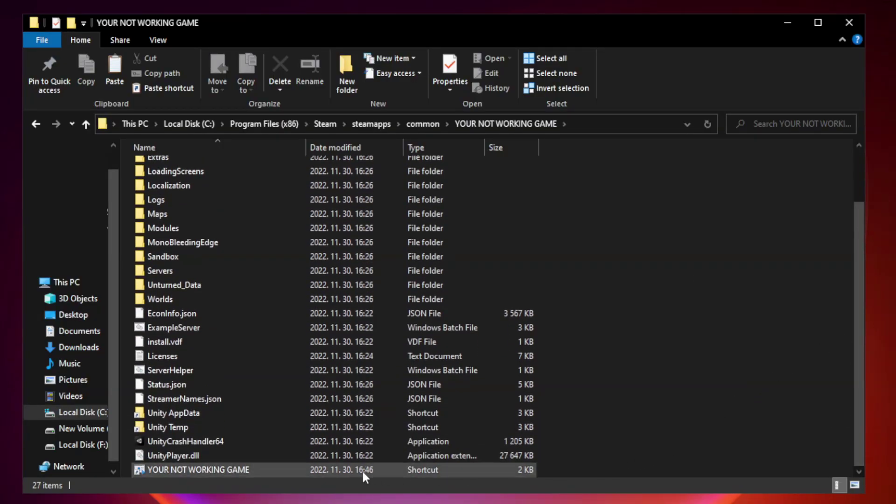
{"action": "left_click", "coordinate": [339, 470]}
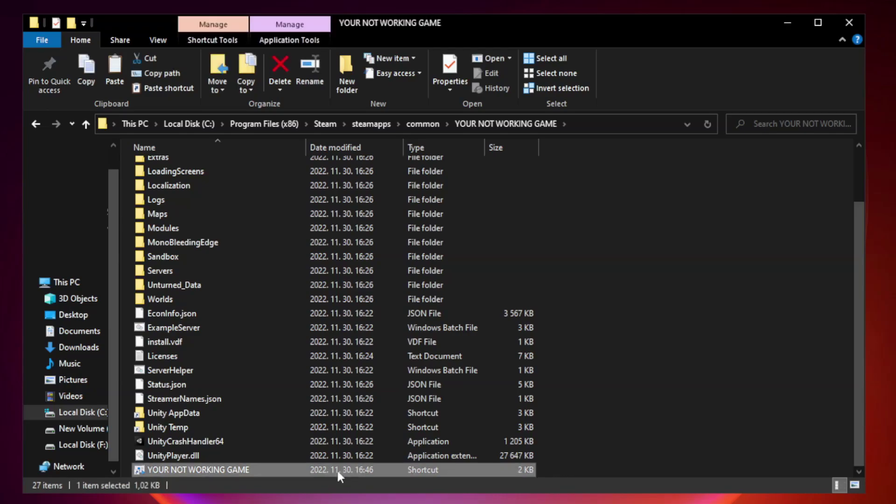
{"action": "right_click", "coordinate": [303, 470]}
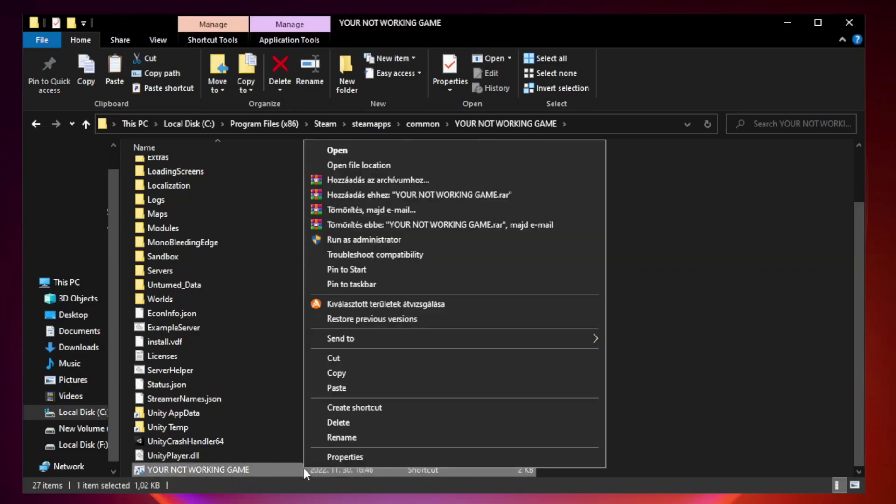
{"action": "left_click", "coordinate": [451, 458]}
{"action": "left_click_drag", "start_coordinate": [445, 247], "coordinate": [444, 101]}
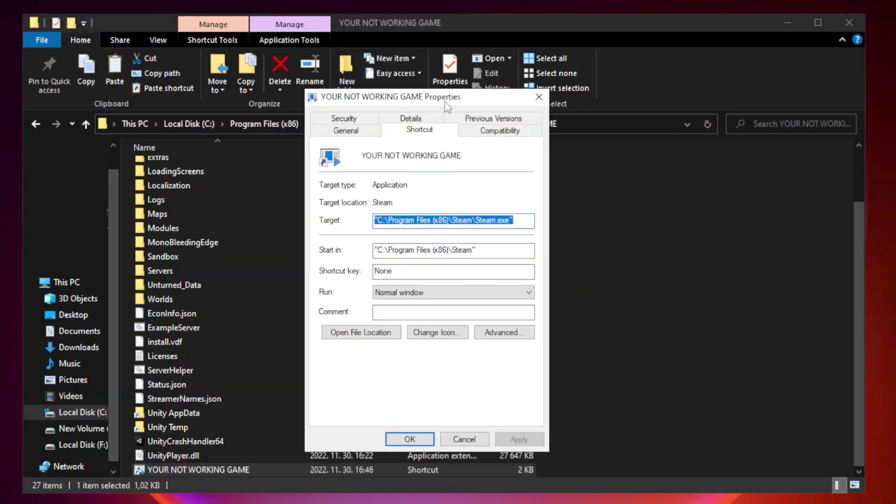
- Apply Windows 8 compatibility mode, disabled fullscreen optimizations and running as administrator to the game shortcut, then close the folder
{"action": "left_click", "coordinate": [497, 133]}
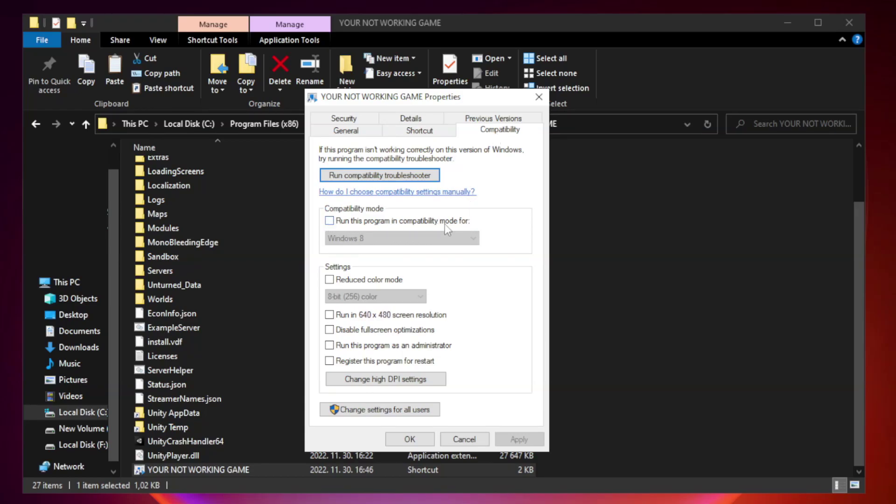
{"action": "left_click", "coordinate": [358, 226]}
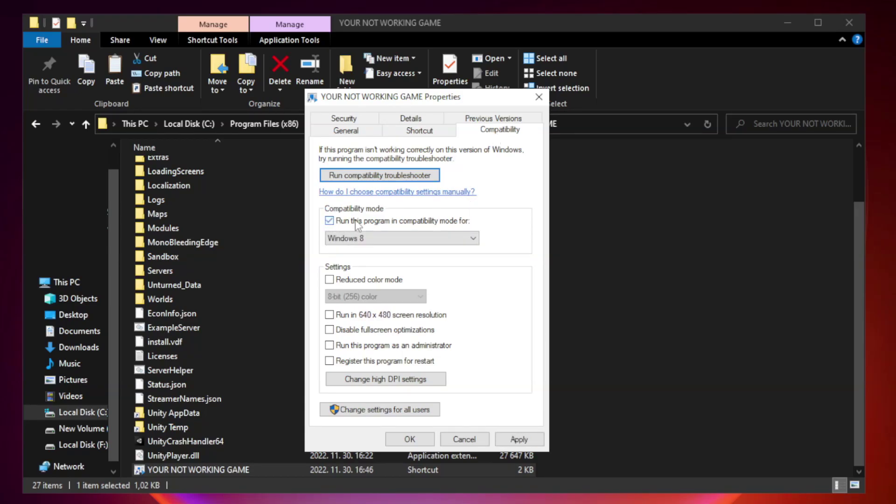
{"action": "left_click", "coordinate": [380, 238]}
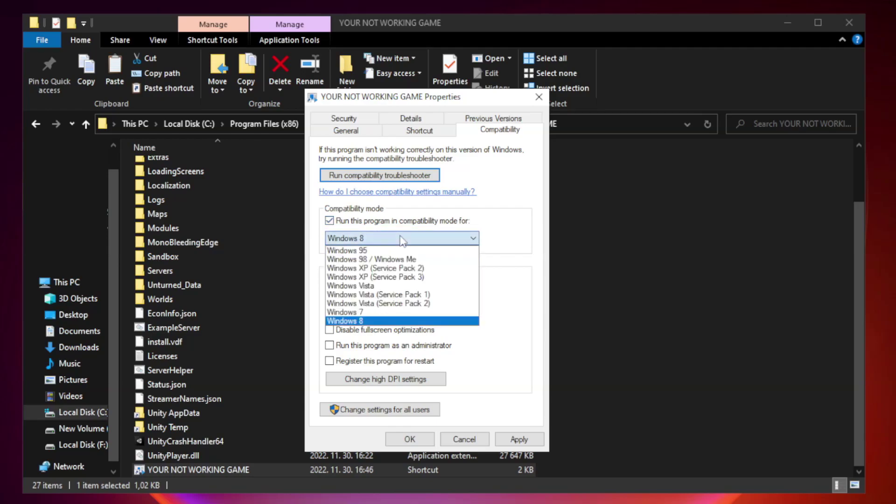
{"action": "left_click", "coordinate": [379, 321]}
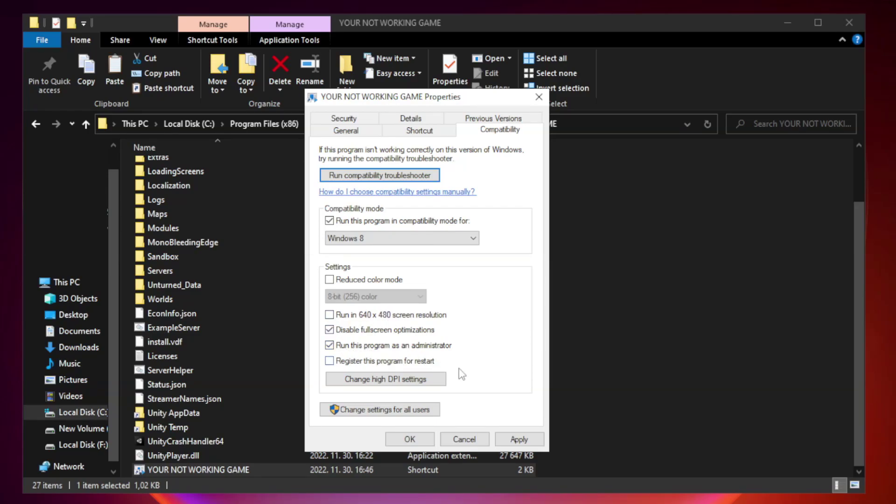
{"action": "left_click", "coordinate": [516, 442]}
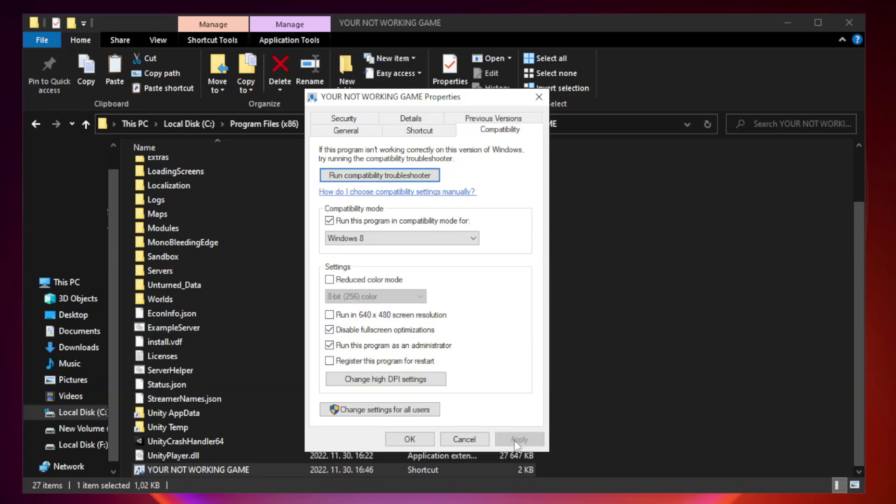
{"action": "left_click", "coordinate": [409, 439]}
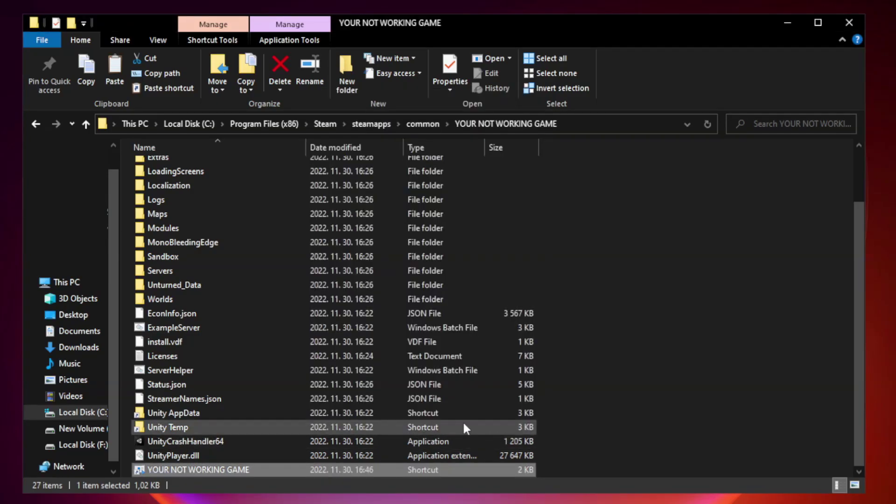
{"action": "left_click", "coordinate": [849, 23]}
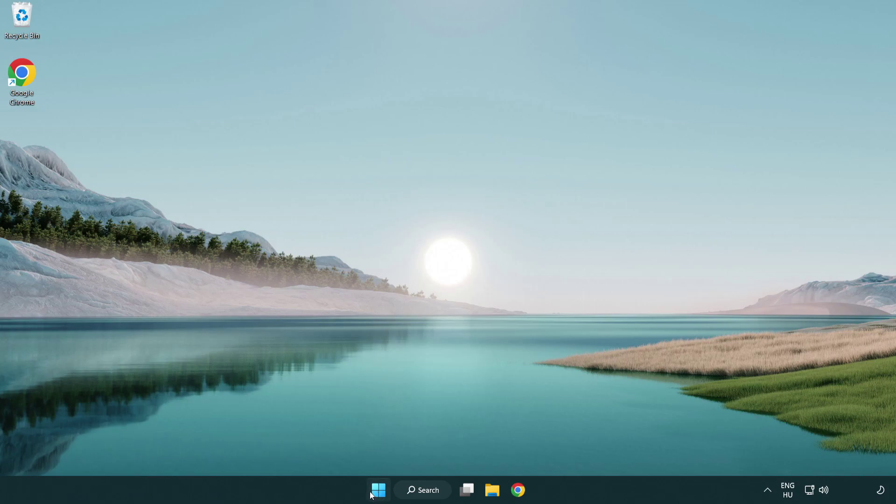
- Open the startup apps list in Task Manager and disable Terminal and Phone Link
{"action": "right_click", "coordinate": [379, 491]}
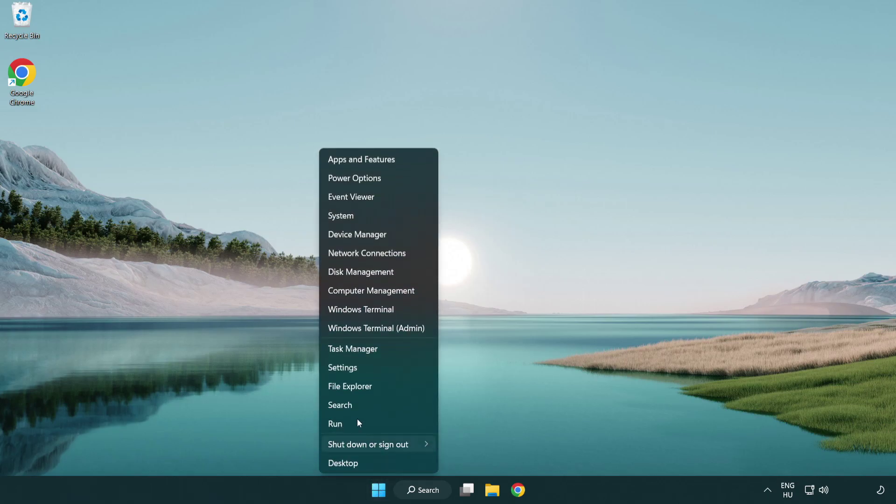
{"action": "left_click", "coordinate": [396, 350]}
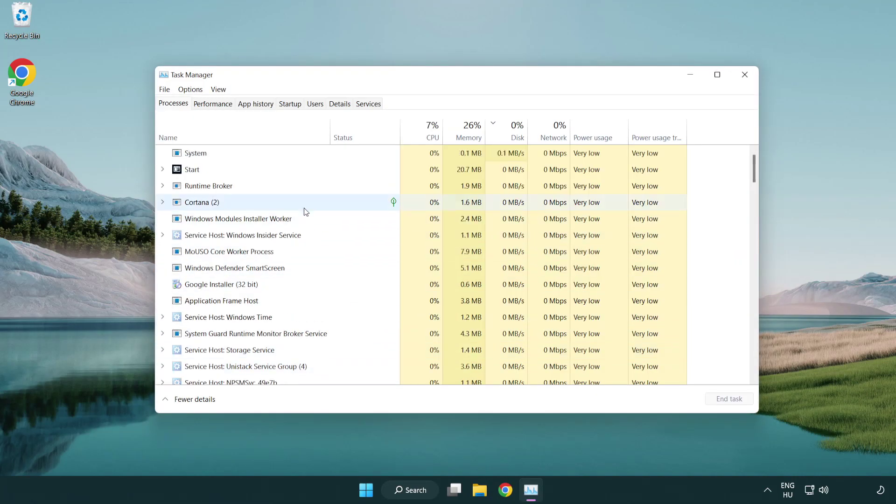
{"action": "left_click", "coordinate": [291, 104]}
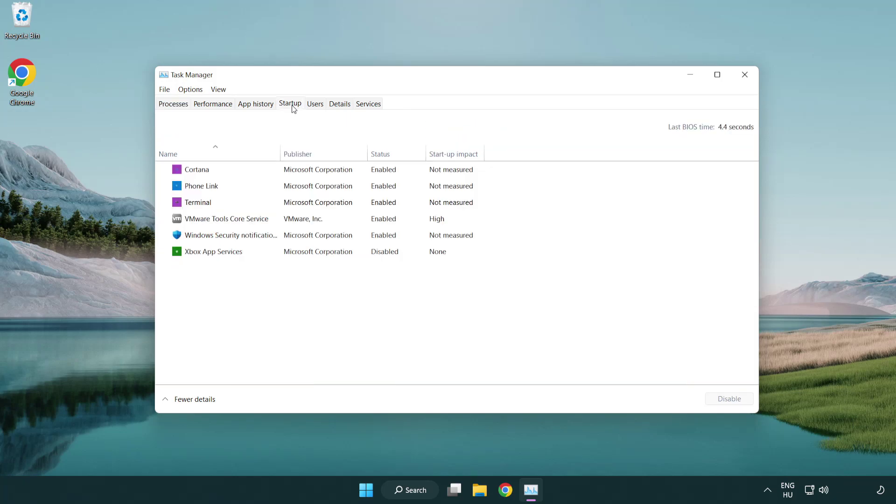
{"action": "left_click", "coordinate": [293, 203]}
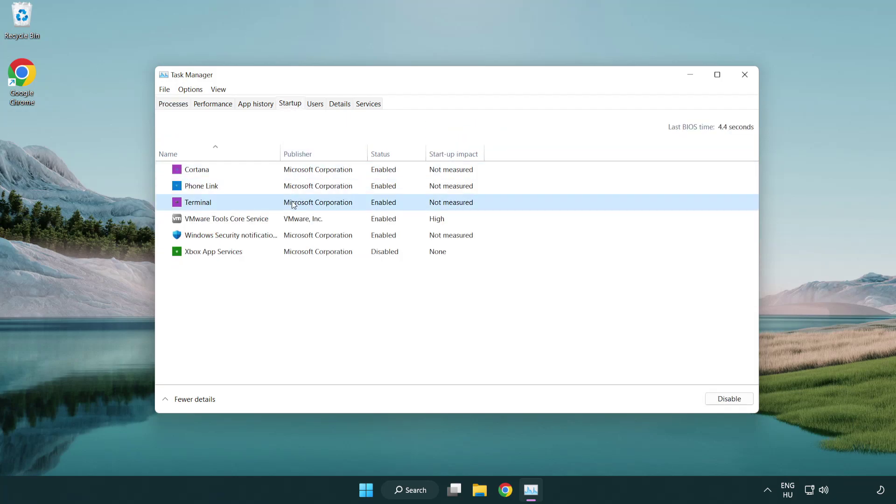
{"action": "left_click", "coordinate": [728, 399]}
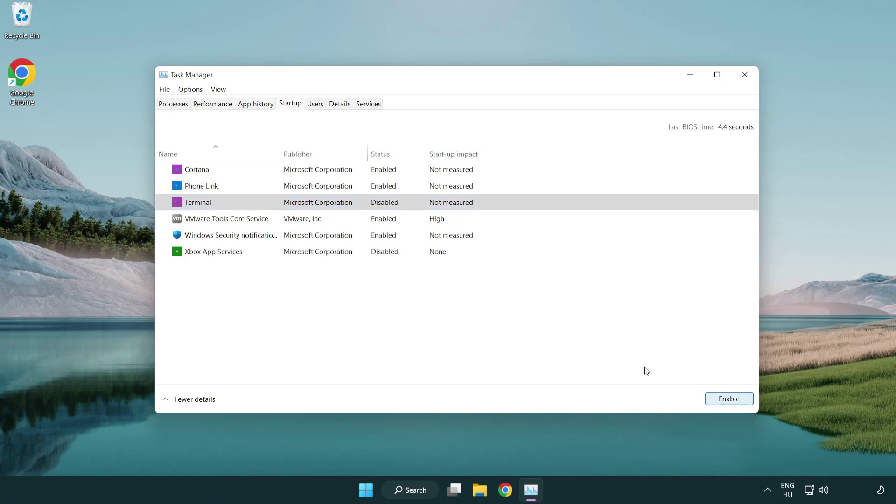
{"action": "left_click", "coordinate": [373, 188]}
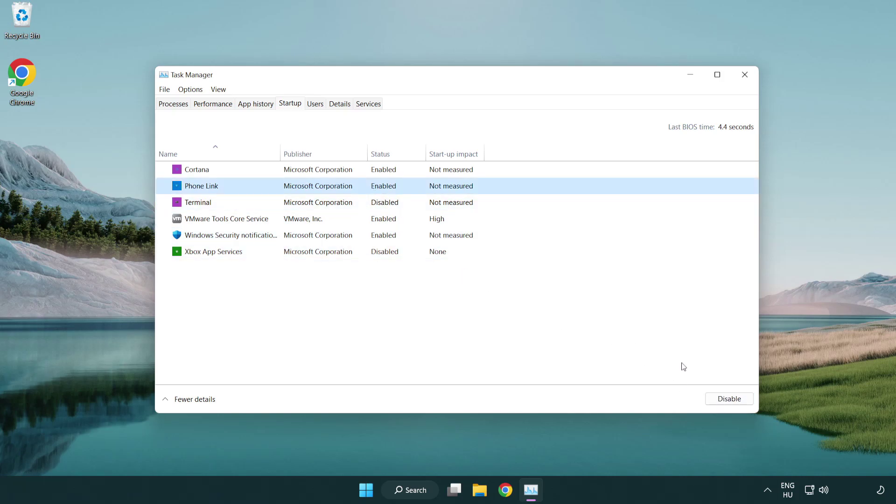
{"action": "left_click", "coordinate": [729, 399]}
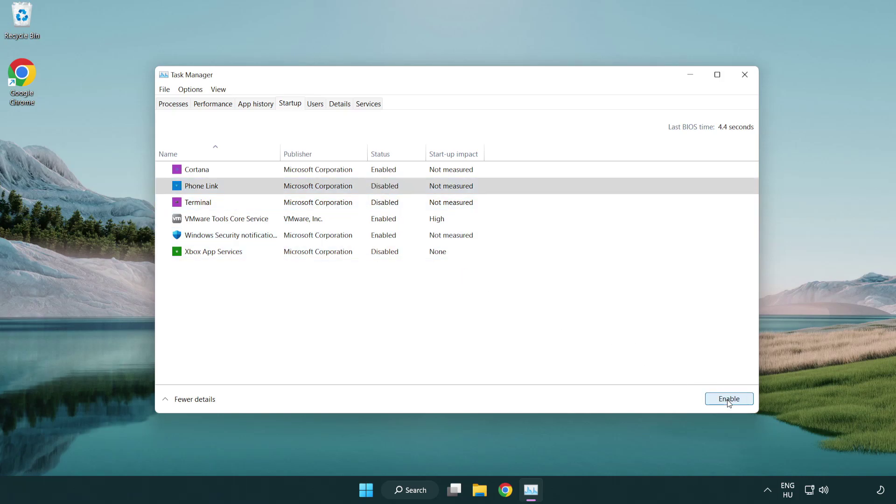
- Disable Cortana and the Windows Security notification entry at startup, and close Task Manager
{"action": "left_click", "coordinate": [321, 174]}
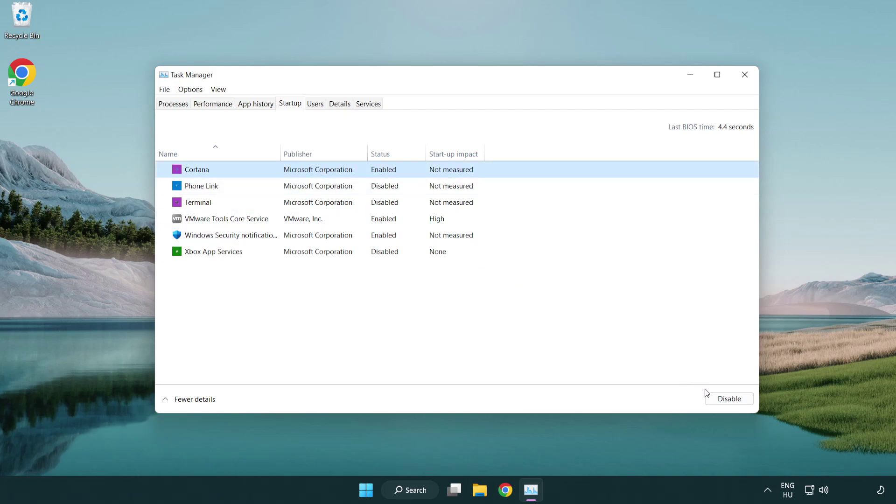
{"action": "left_click", "coordinate": [727, 399]}
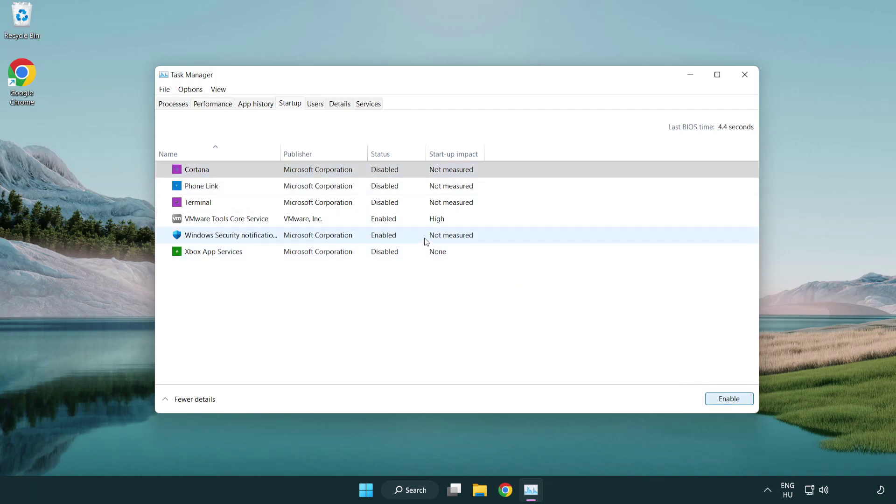
{"action": "left_click", "coordinate": [426, 241]}
{"action": "left_click", "coordinate": [710, 397]}
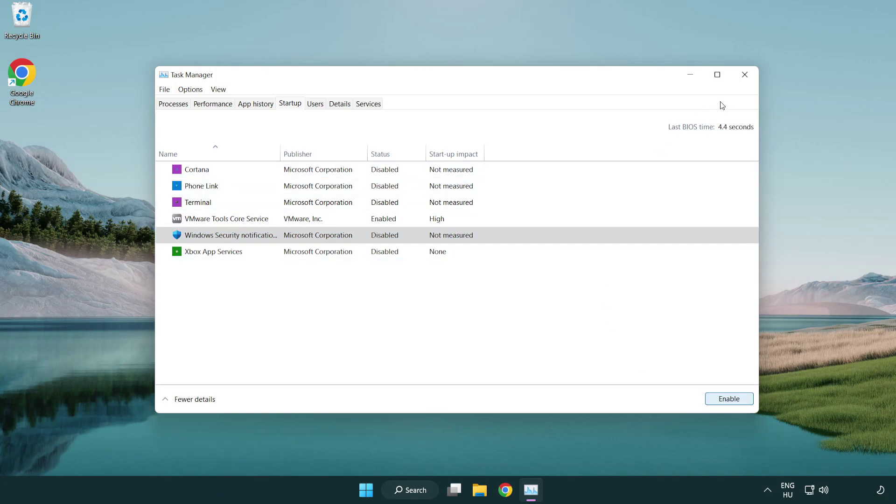
{"action": "left_click", "coordinate": [747, 79]}
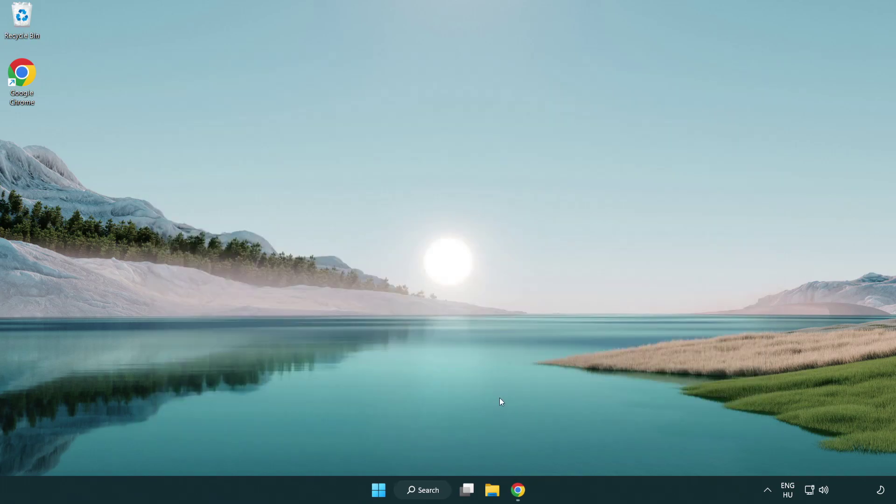
- Switch to Chrome and download the English DirectX End-User Runtime Web Installer from the Microsoft page
{"action": "left_click", "coordinate": [518, 490]}
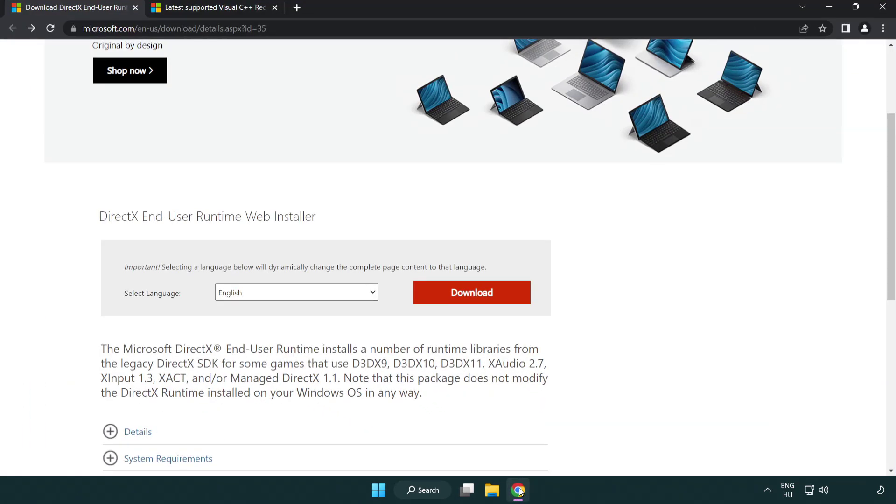
{"action": "scroll", "coordinate": [393, 423], "scroll_direction": "up", "scroll_amount": 3}
{"action": "left_click", "coordinate": [56, 21]}
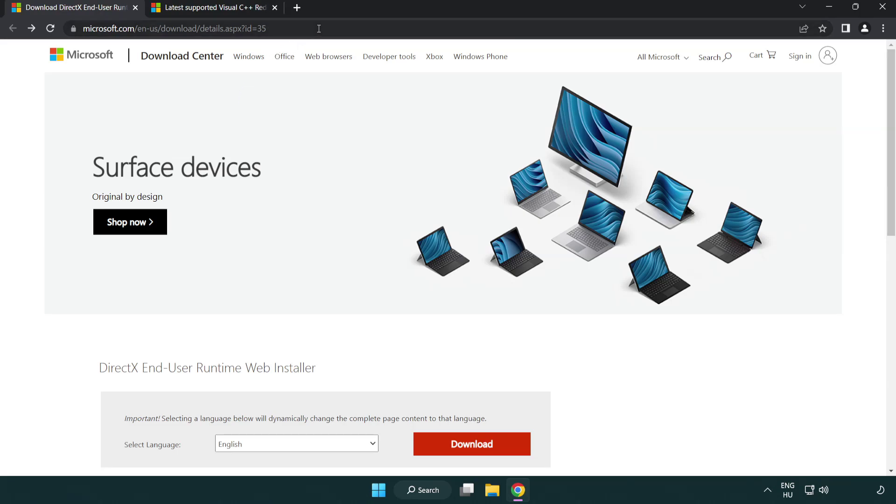
{"action": "left_click", "coordinate": [856, 202]}
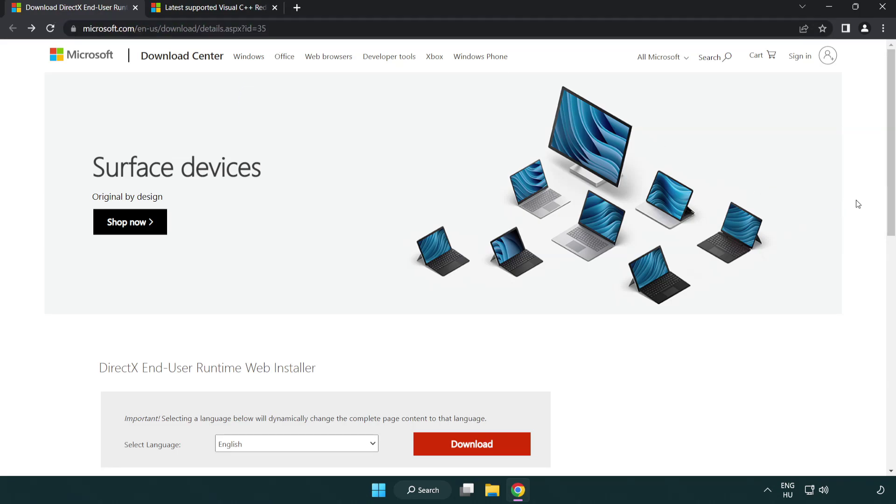
{"action": "scroll", "coordinate": [878, 203], "scroll_direction": "down", "scroll_amount": 3}
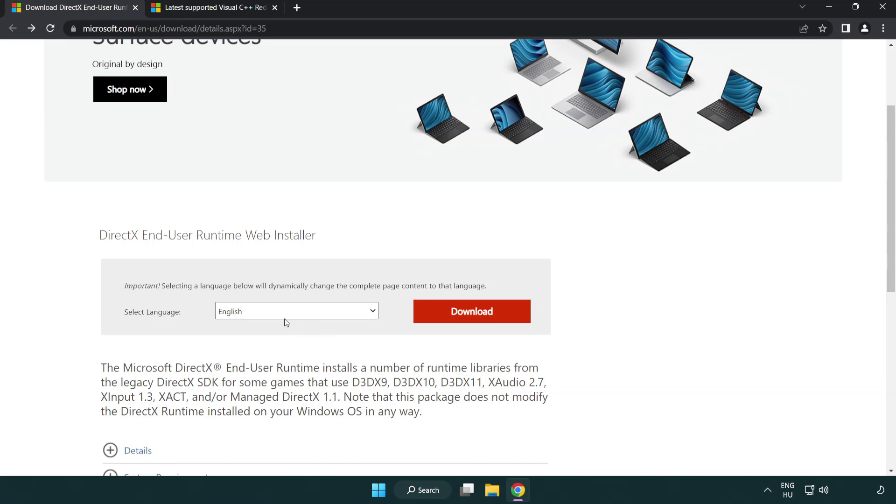
{"action": "left_click", "coordinate": [475, 321]}
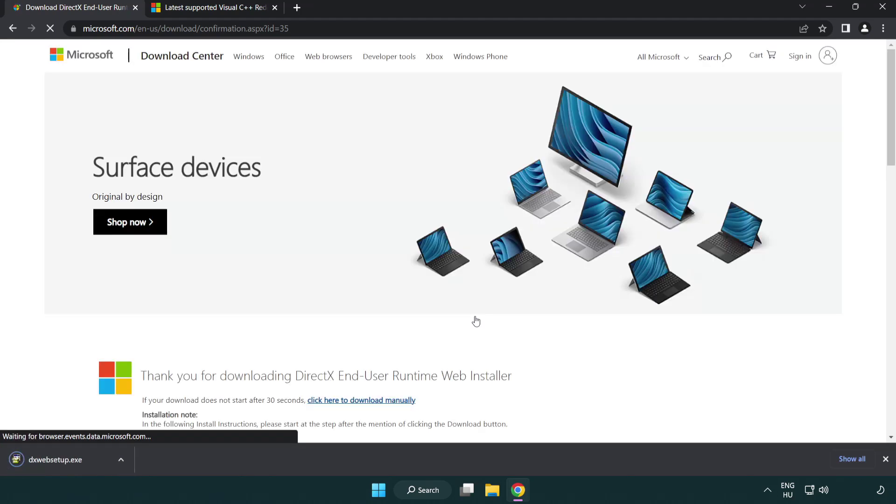
- Run dxwebsetup.exe, accept the license agreement, decline the Bing Bar and finish the DirectX setup
{"action": "left_click", "coordinate": [58, 461]}
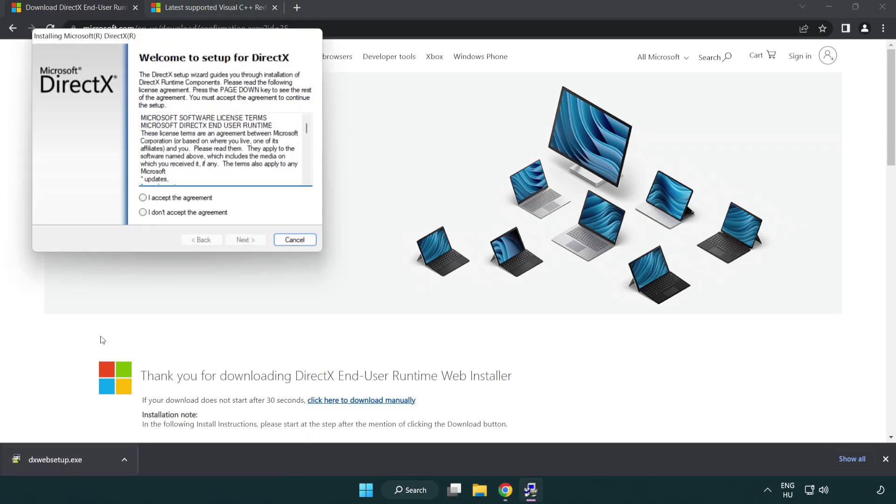
{"action": "left_click_drag", "start_coordinate": [135, 41], "coordinate": [395, 141]}
{"action": "left_click_drag", "start_coordinate": [565, 228], "coordinate": [562, 276]}
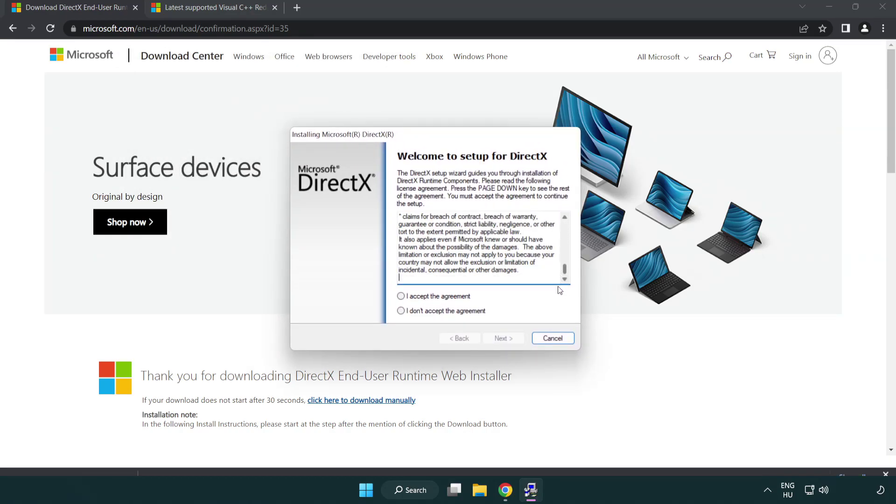
{"action": "left_click", "coordinate": [401, 296]}
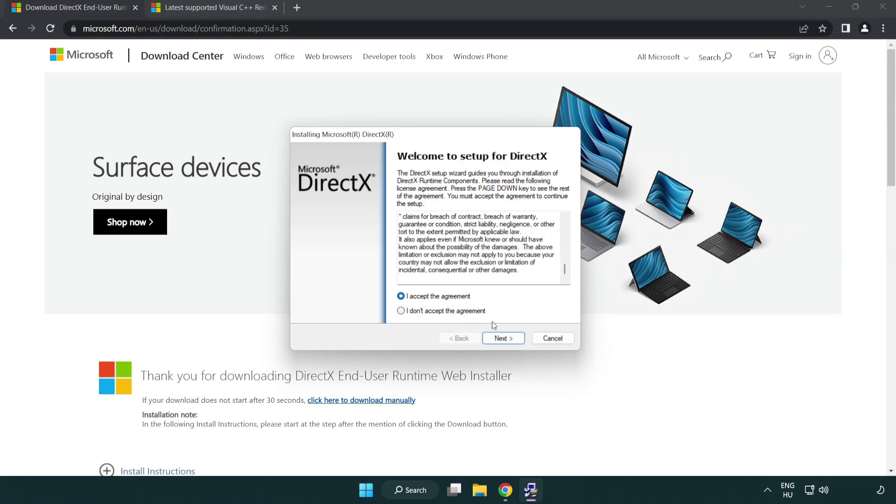
{"action": "left_click", "coordinate": [503, 338]}
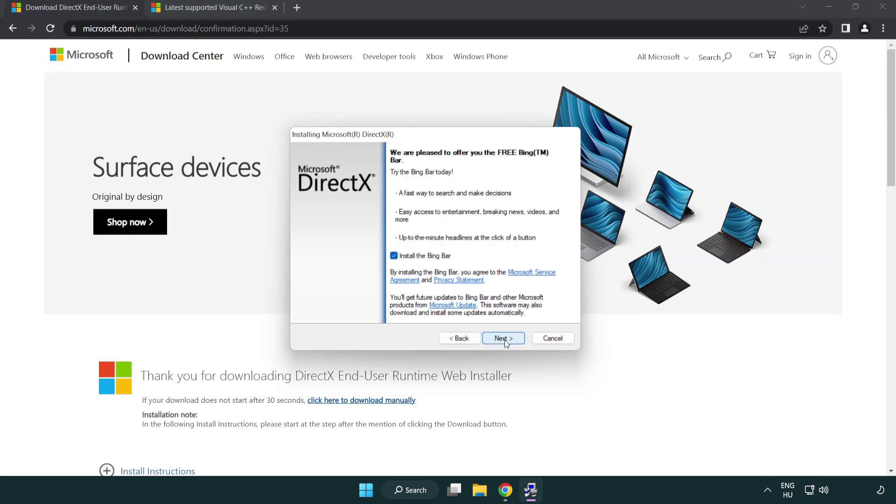
{"action": "left_click", "coordinate": [395, 257]}
{"action": "left_click", "coordinate": [505, 337]}
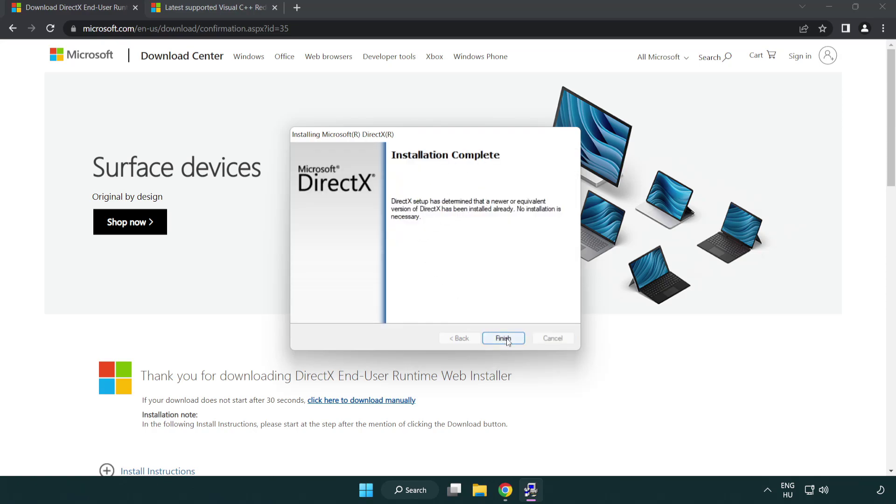
{"action": "left_click", "coordinate": [503, 336]}
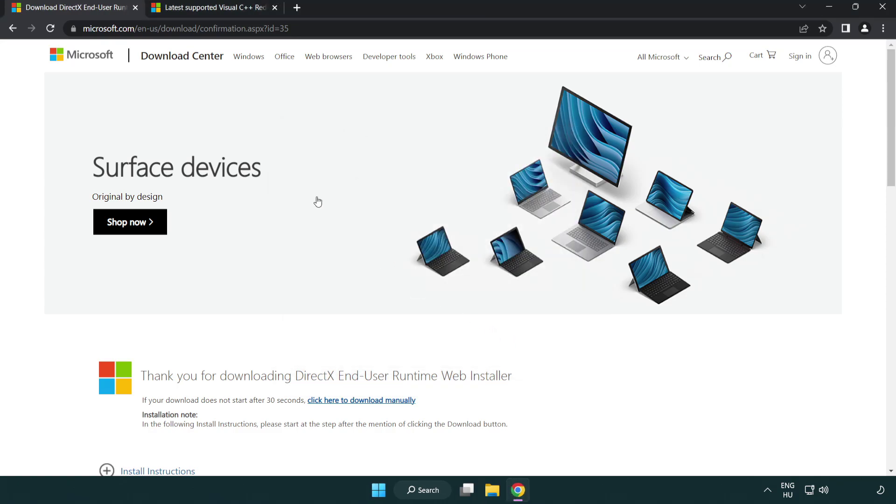
- Close the DirectX page and download the ARM64, X86 and X64 Visual C++ 2015–2022 redistributables from the Microsoft Learn page
{"action": "left_click", "coordinate": [135, 8]}
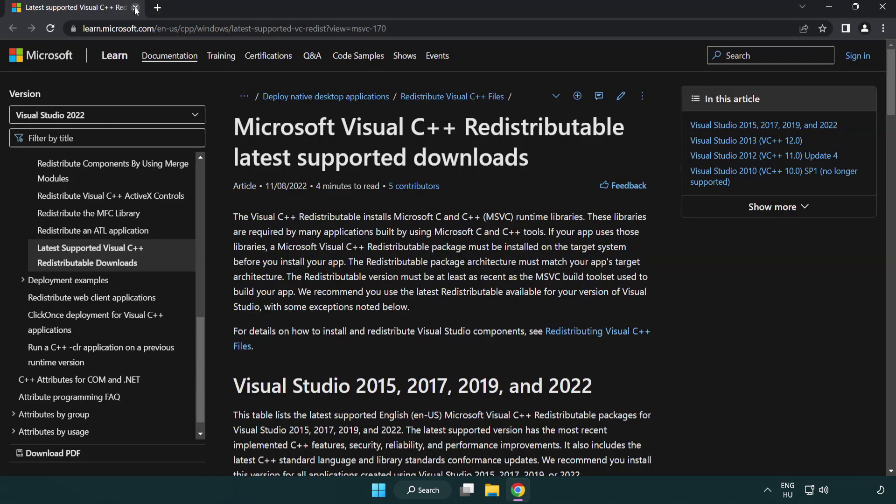
{"action": "left_click", "coordinate": [412, 32]}
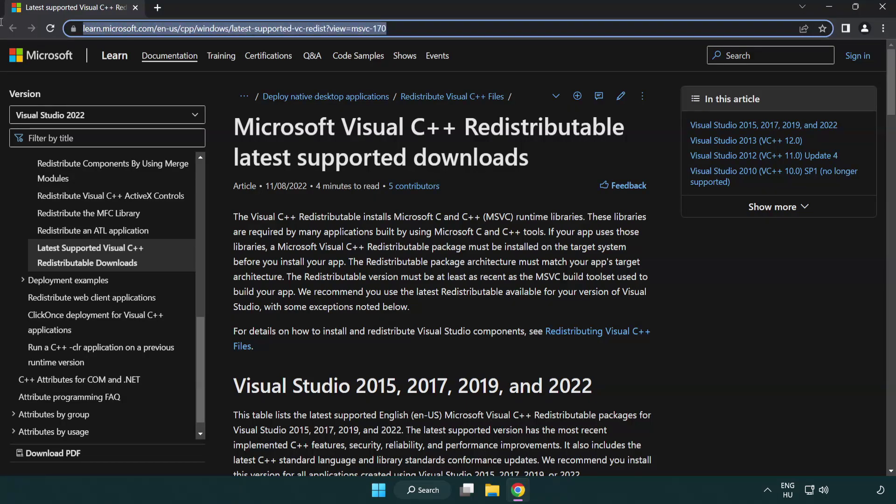
{"action": "left_click", "coordinate": [462, 153]}
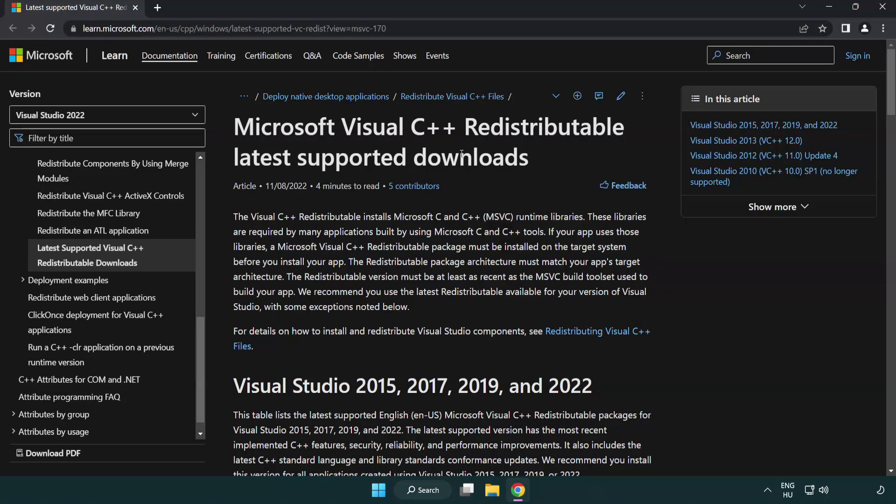
{"action": "scroll", "coordinate": [461, 154], "scroll_direction": "down", "scroll_amount": 6}
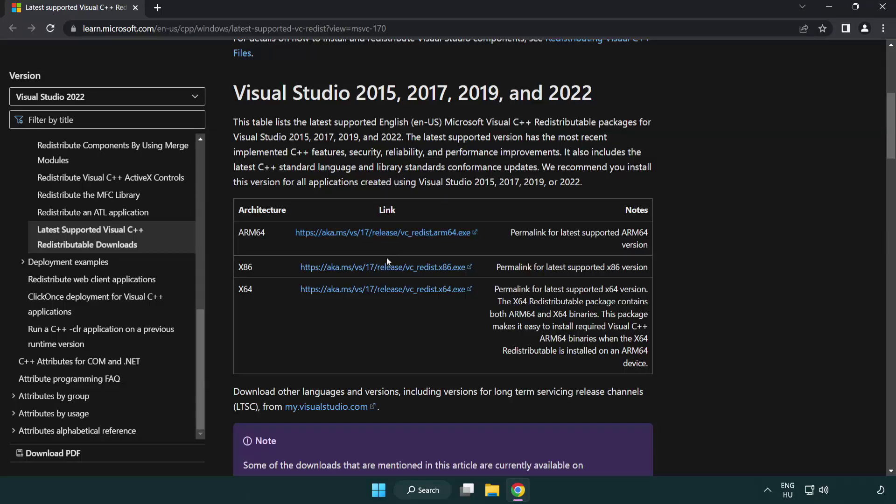
{"action": "left_click", "coordinate": [368, 233]}
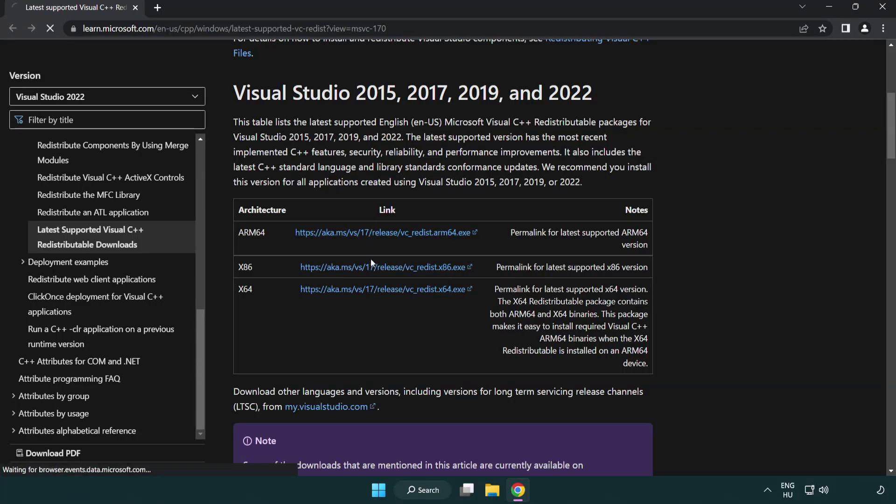
{"action": "left_click", "coordinate": [371, 268]}
{"action": "left_click", "coordinate": [376, 290]}
- Try to install VC_redist.arm64.exe with its license terms accepted, and close the installer
{"action": "left_click", "coordinate": [343, 467]}
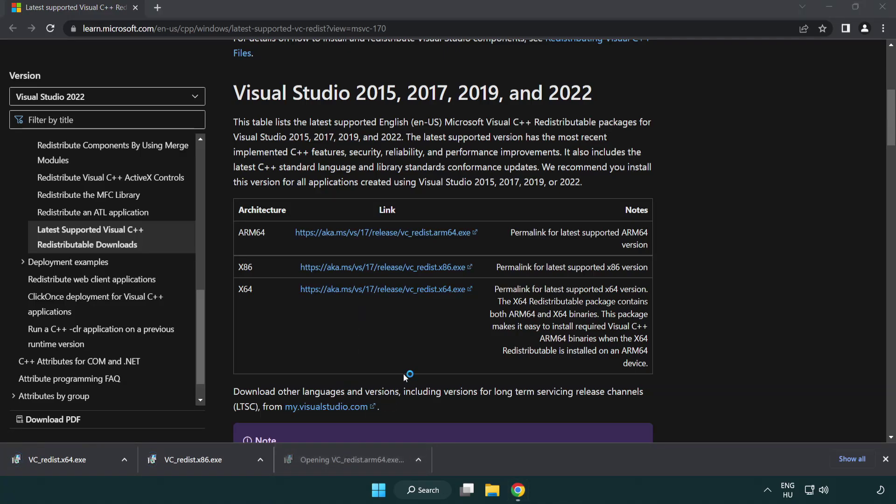
{"action": "left_click_drag", "start_coordinate": [575, 227], "coordinate": [582, 275]}
{"action": "left_click", "coordinate": [318, 291]}
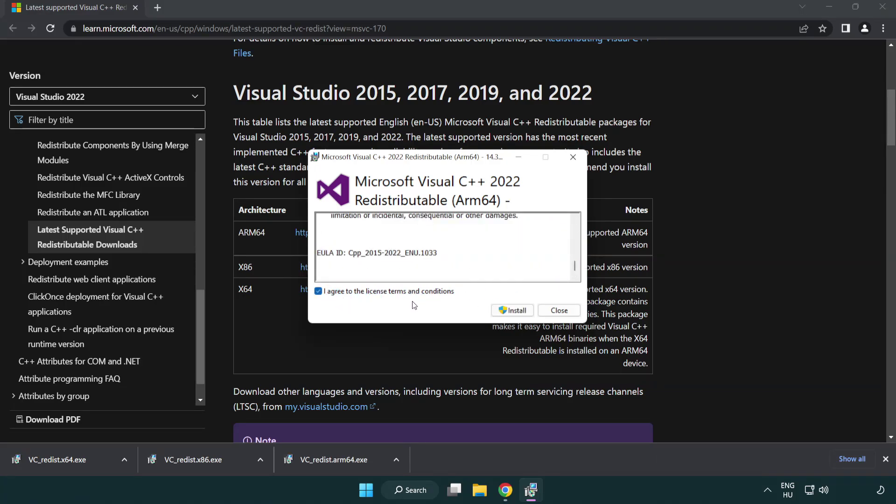
{"action": "left_click", "coordinate": [499, 310]}
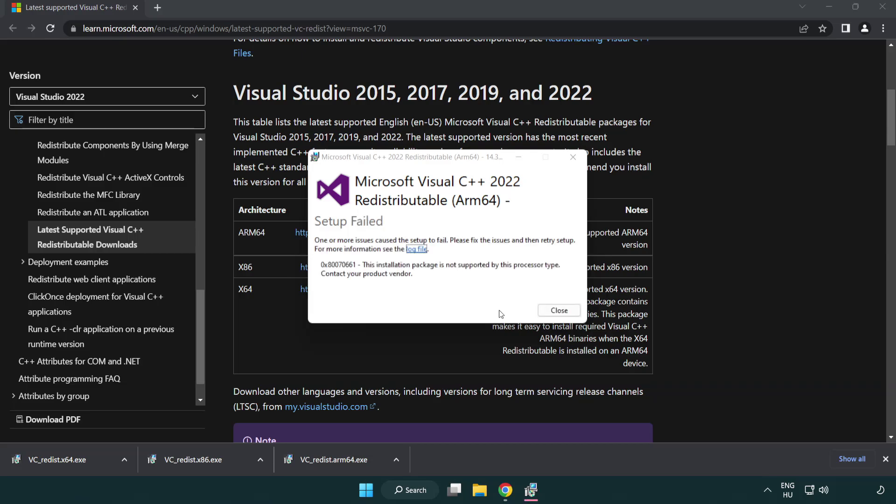
{"action": "left_click", "coordinate": [559, 311]}
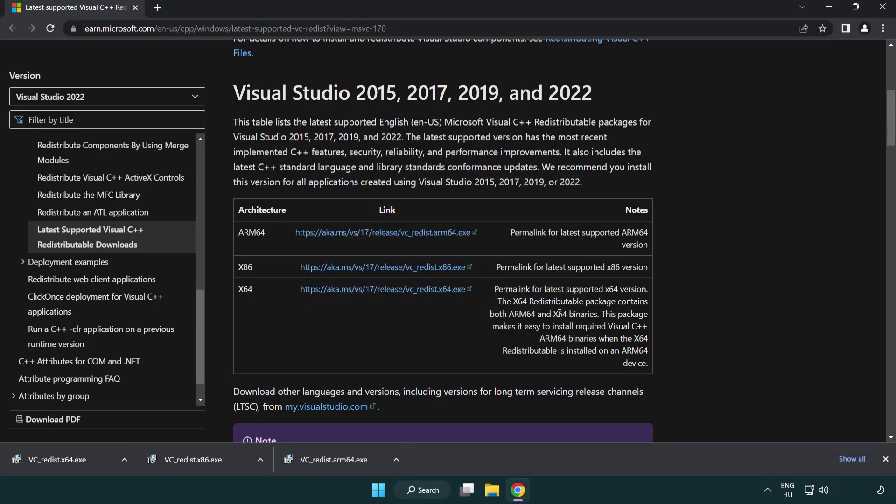
- Install the x86 and x64 Visual C++ redistributables from the downloaded files, closing each installer without restarting
{"action": "left_click", "coordinate": [200, 465]}
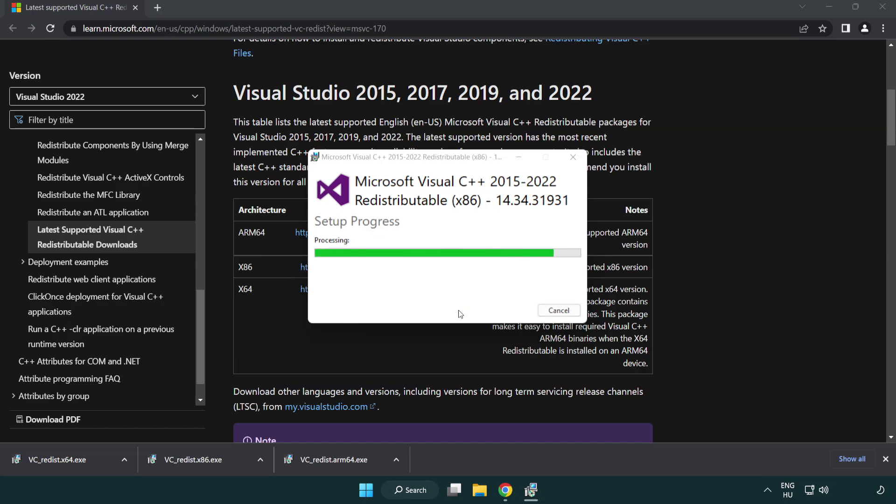
{"action": "left_click", "coordinate": [560, 311]}
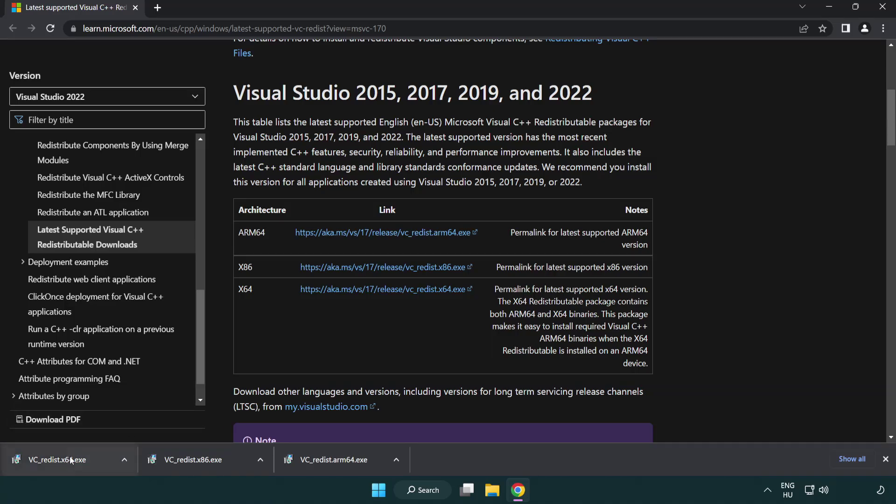
{"action": "left_click", "coordinate": [68, 457]}
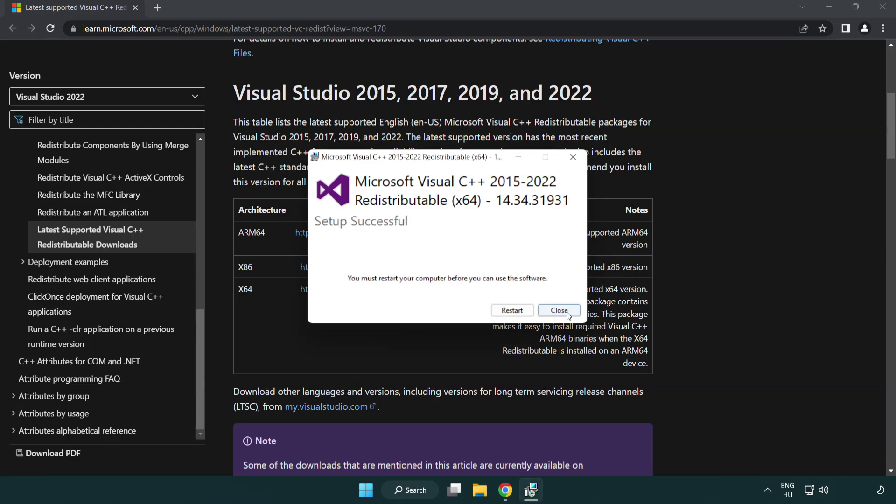
{"action": "left_click", "coordinate": [566, 312]}
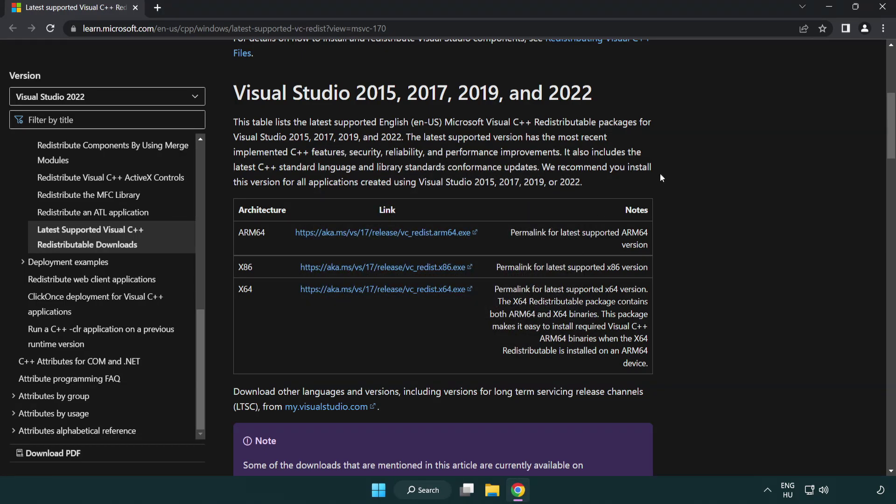
- Close the Visual C++ download page and run Command Prompt as administrator
{"action": "left_click", "coordinate": [883, 8]}
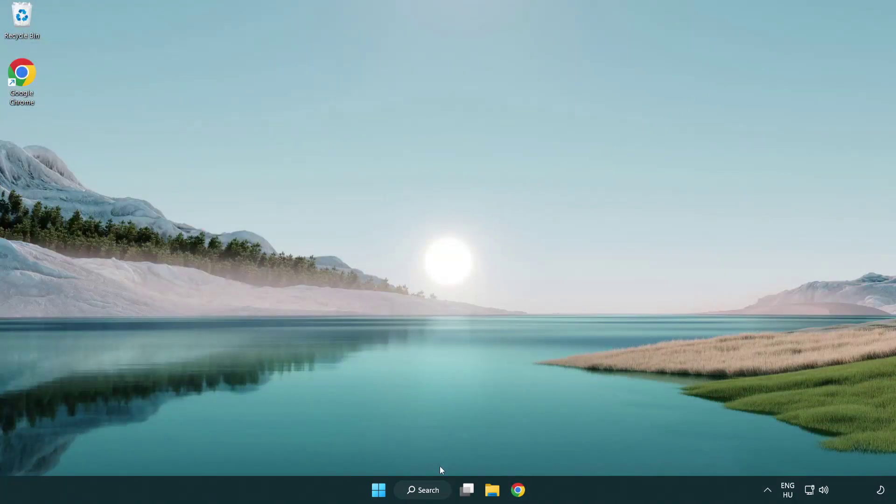
{"action": "left_click", "coordinate": [419, 489]}
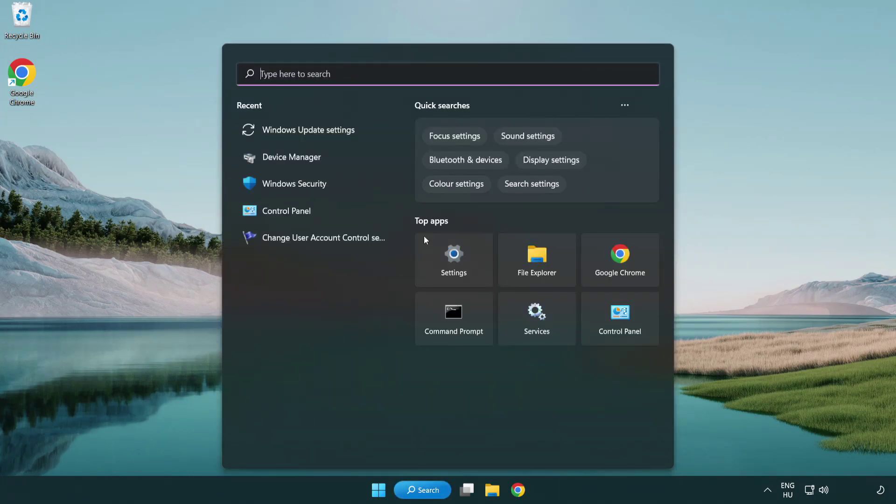
{"action": "type", "text": "cmd"}
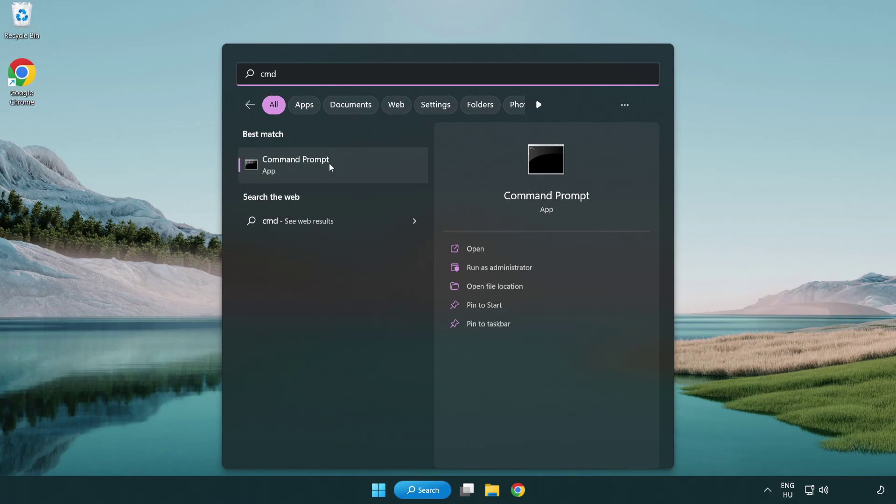
{"action": "right_click", "coordinate": [343, 171]}
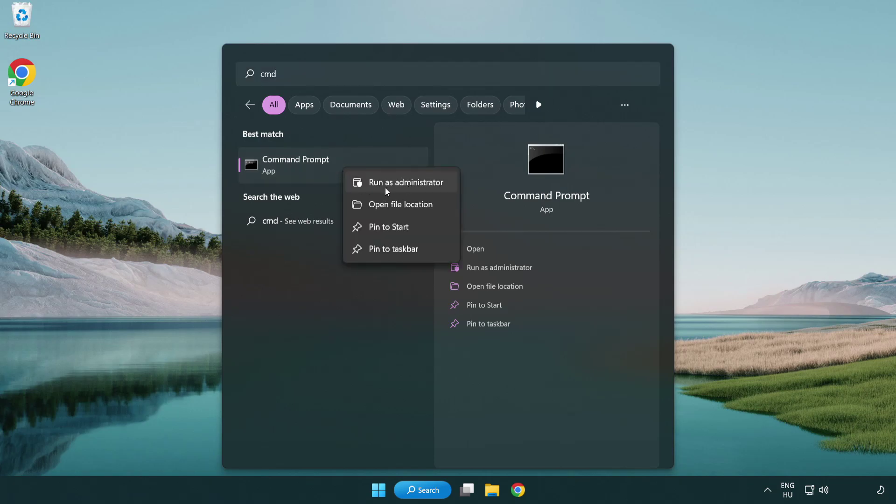
{"action": "left_click", "coordinate": [405, 188]}
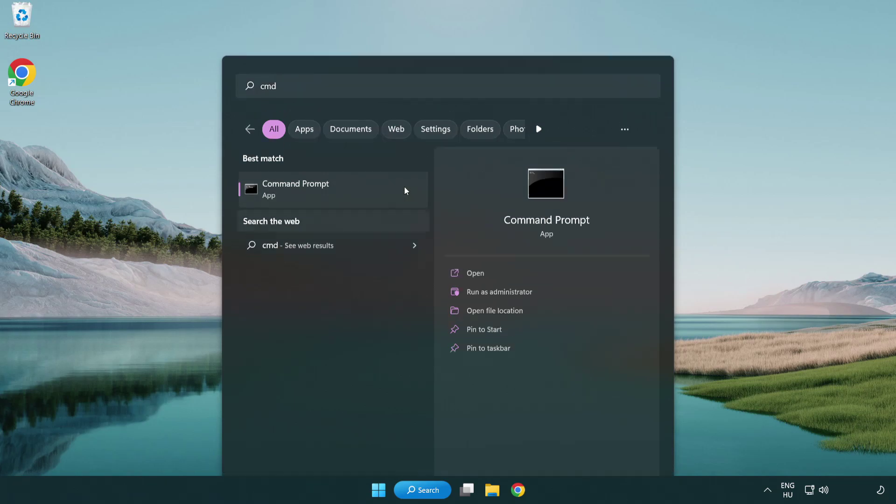
{"action": "left_click_drag", "start_coordinate": [321, 54], "coordinate": [451, 96]}
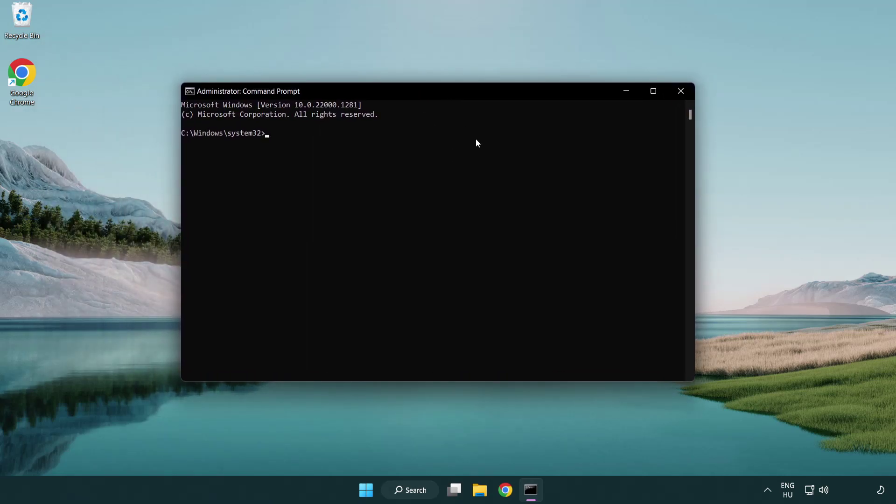
- Scan the system files with sfc /scannow, close Command Prompt and open the computer's power options
{"action": "type", "text": "sfc /scannow"}
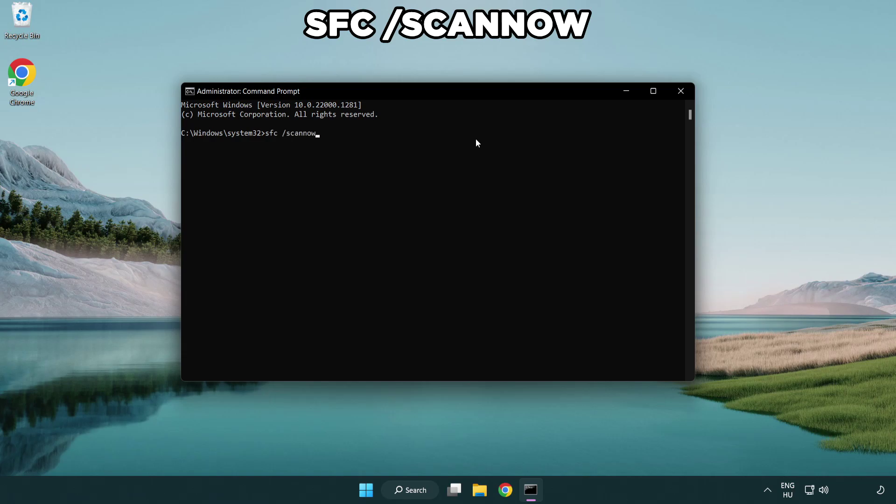
{"action": "key", "text": "Return"}
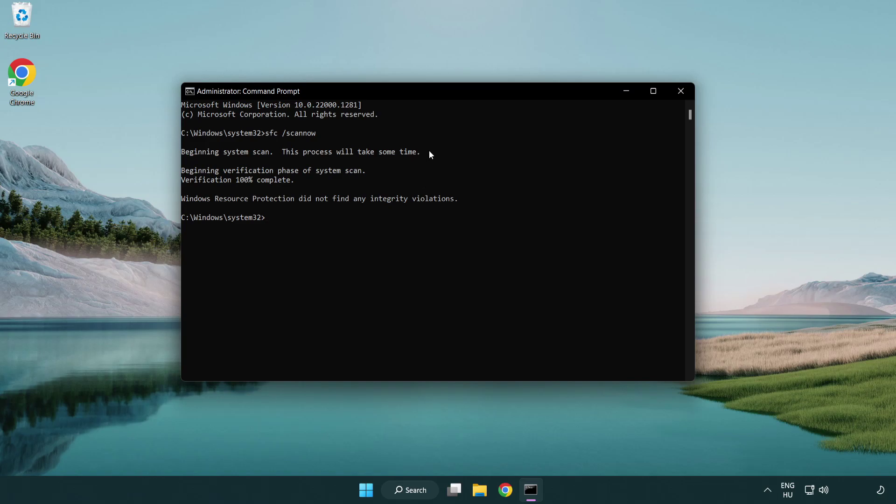
{"action": "left_click", "coordinate": [681, 91]}
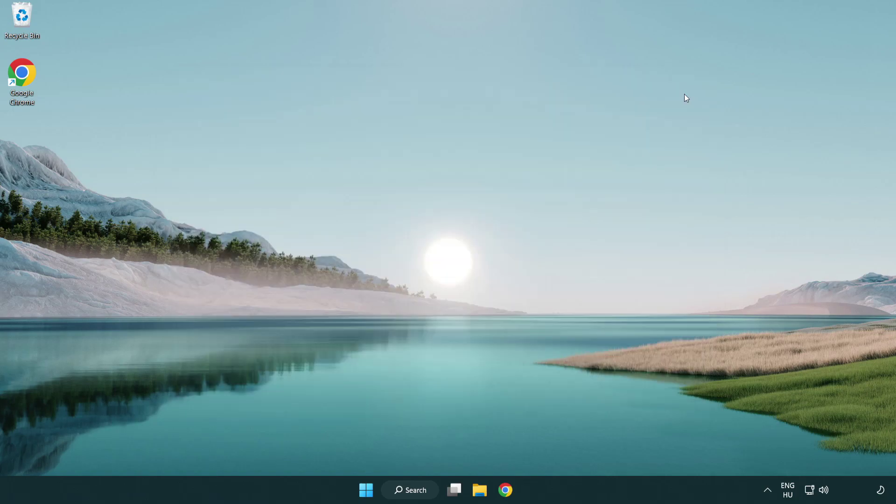
{"action": "left_click", "coordinate": [379, 489]}
{"action": "left_click", "coordinate": [594, 449]}
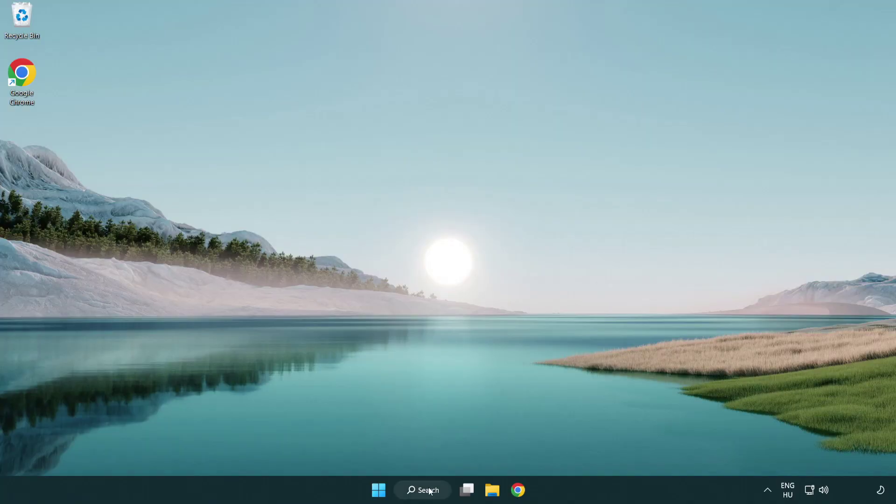
- Search Windows for "security" and open the Windows Security app
{"action": "left_click", "coordinate": [426, 494]}
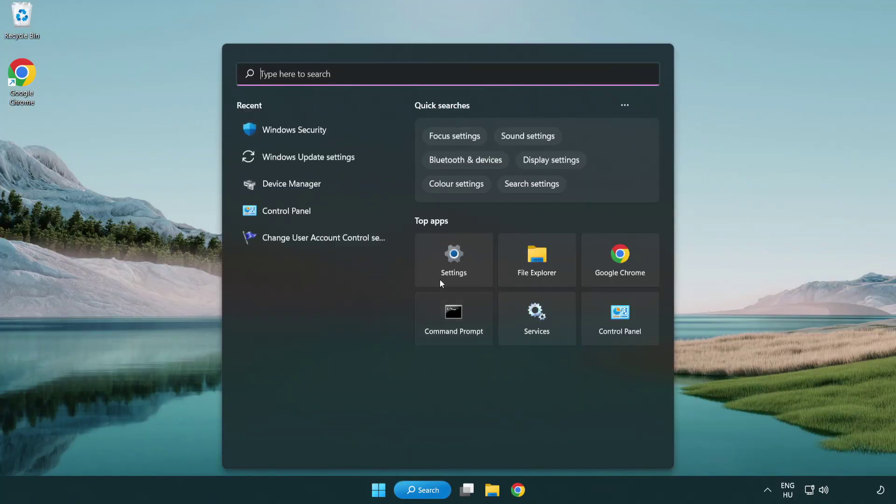
{"action": "type", "text": "se"}
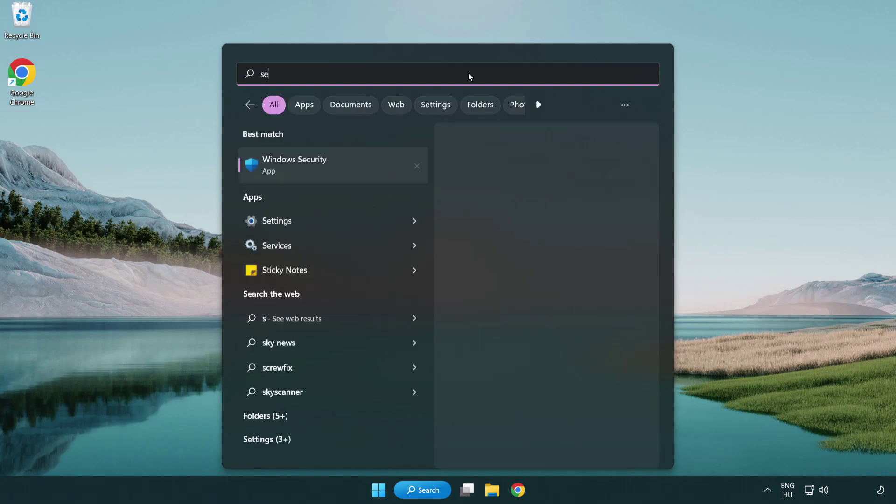
{"action": "type", "text": "curi"}
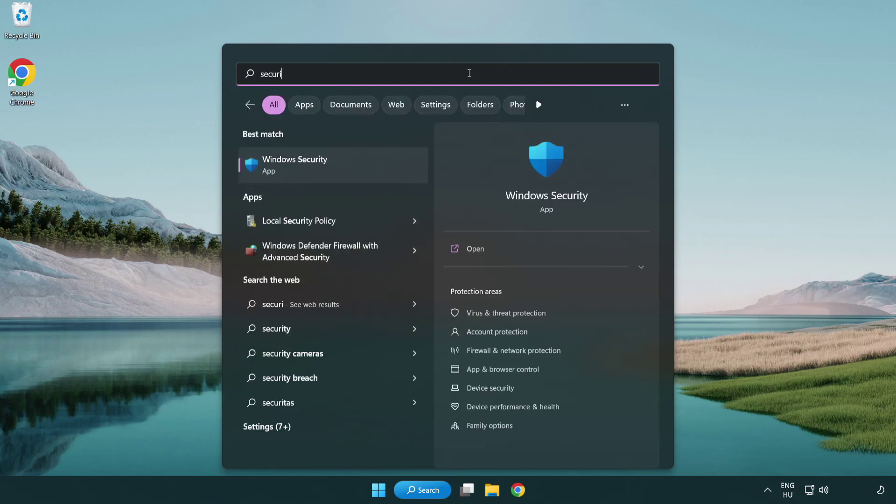
{"action": "type", "text": "ty"}
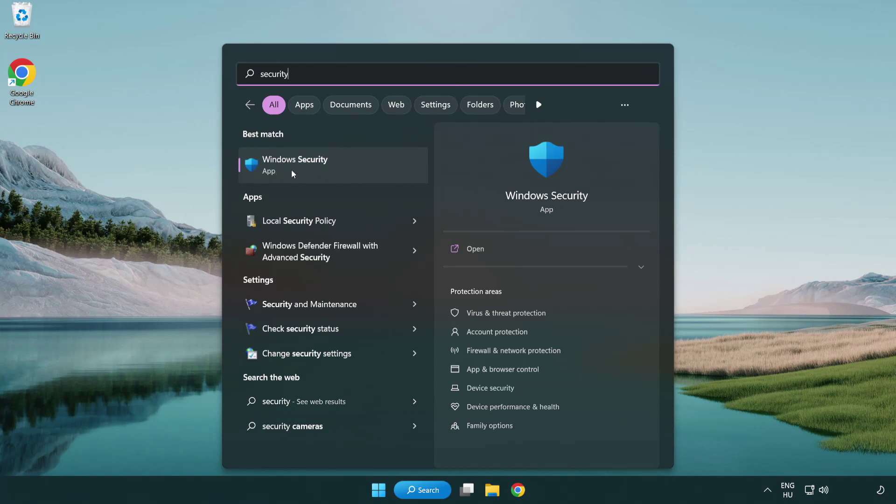
{"action": "left_click", "coordinate": [367, 173]}
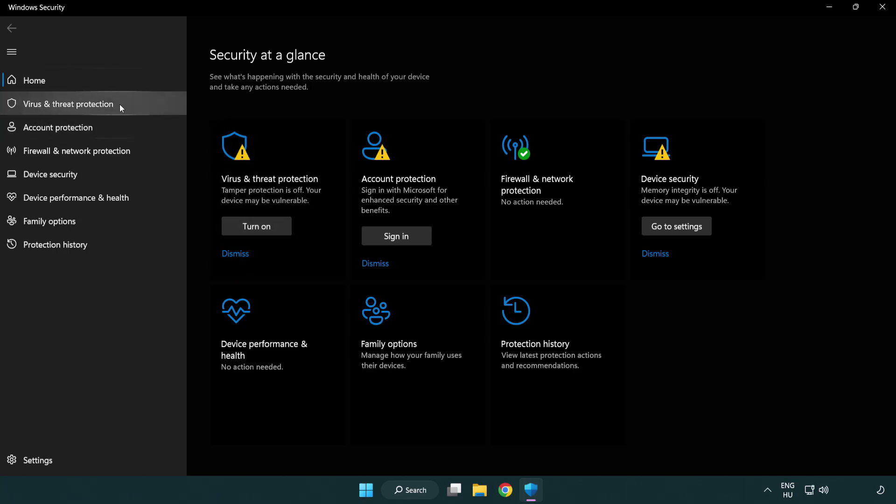
- Open the Microsoft Defender Antivirus exclusions list from the virus and threat protection settings
{"action": "left_click", "coordinate": [135, 103]}
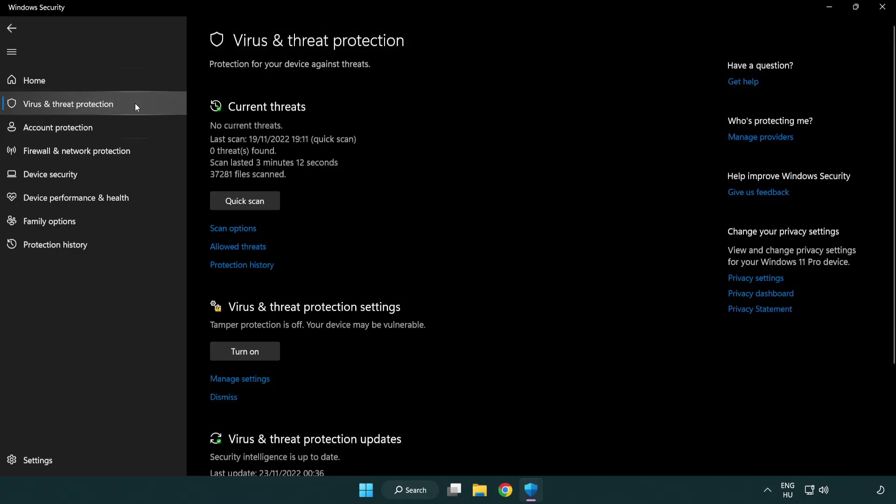
{"action": "scroll", "coordinate": [241, 201], "scroll_direction": "down", "scroll_amount": 2}
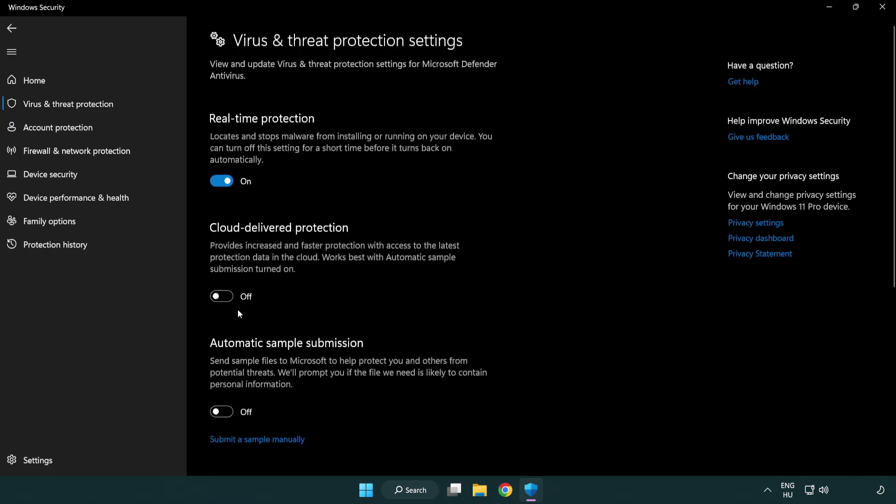
{"action": "scroll", "coordinate": [238, 311], "scroll_direction": "down", "scroll_amount": 7}
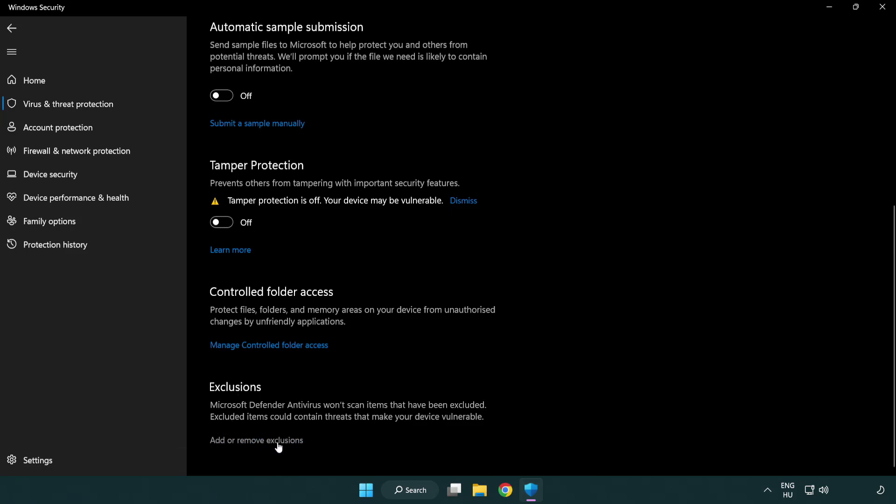
{"action": "left_click", "coordinate": [259, 442]}
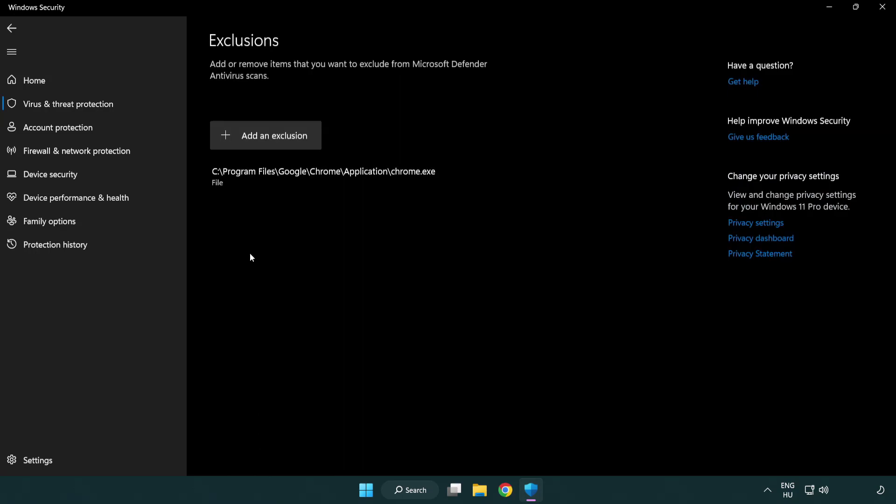
- Add the NOT WORKING APP shortcut from the NOT WORKING APP folder in Program Files (x86) as a file exclusion, and close Windows Security
{"action": "left_click", "coordinate": [268, 138]}
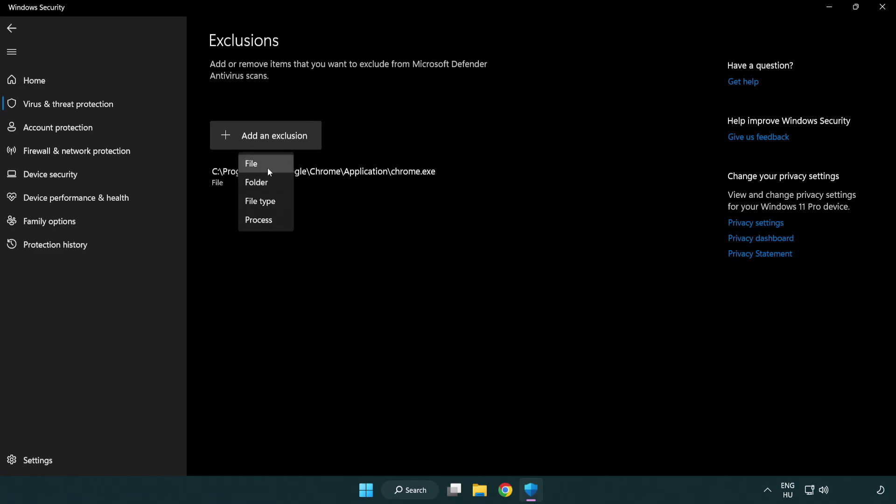
{"action": "left_click", "coordinate": [270, 164]}
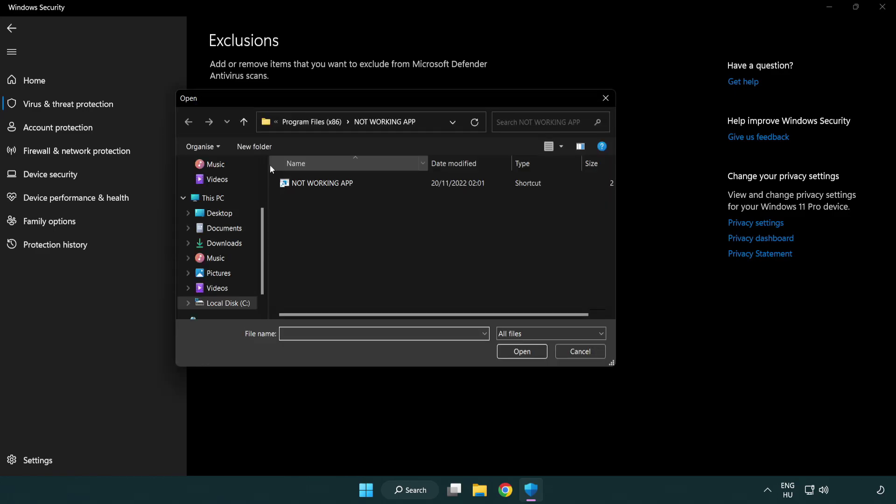
{"action": "left_click", "coordinate": [303, 123]}
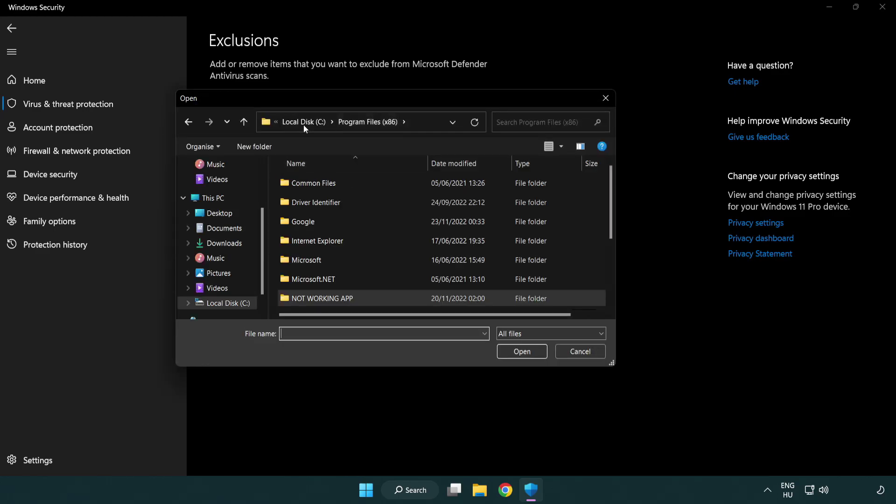
{"action": "left_click", "coordinate": [308, 124]}
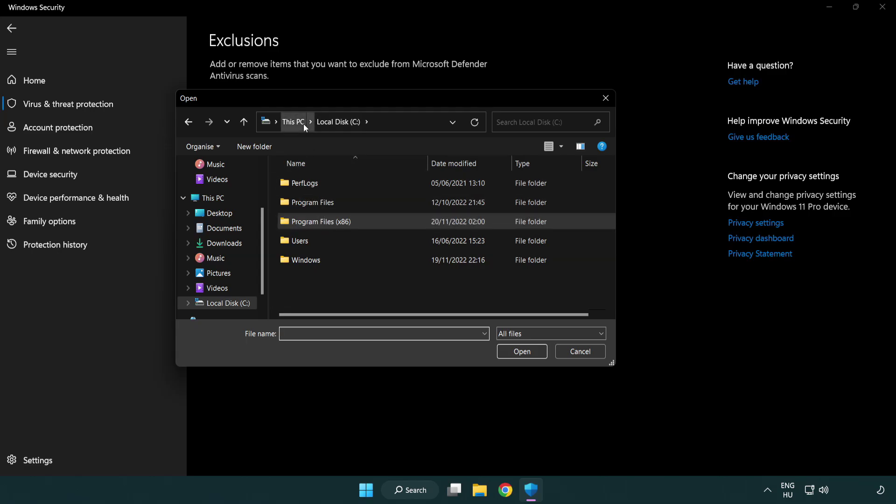
{"action": "left_click", "coordinate": [302, 123]}
{"action": "double_click", "coordinate": [327, 306]}
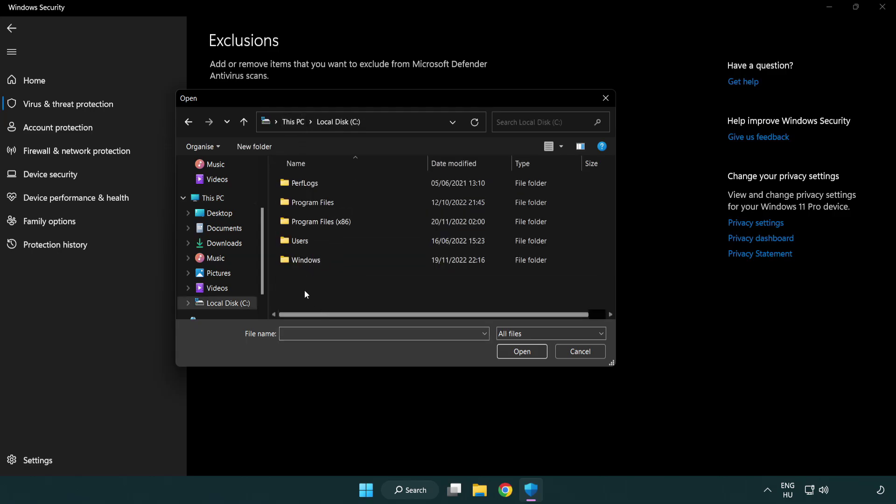
{"action": "double_click", "coordinate": [330, 220]}
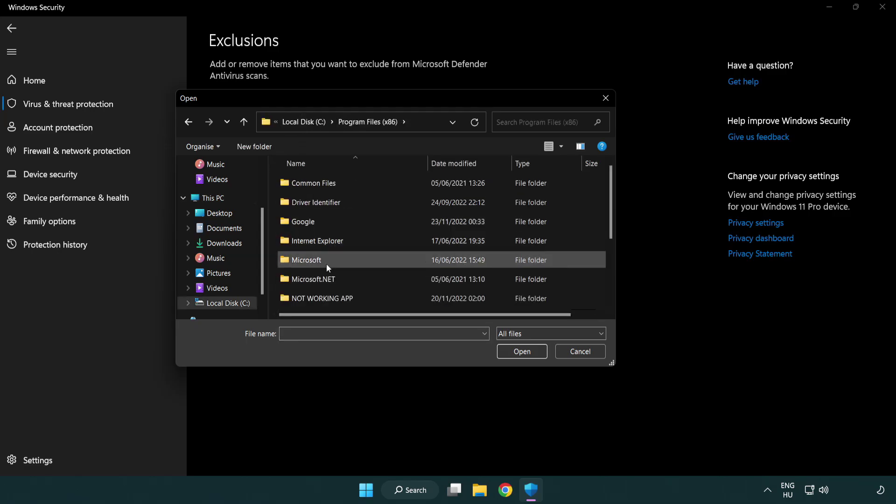
{"action": "double_click", "coordinate": [334, 301]}
{"action": "left_click", "coordinate": [316, 181]}
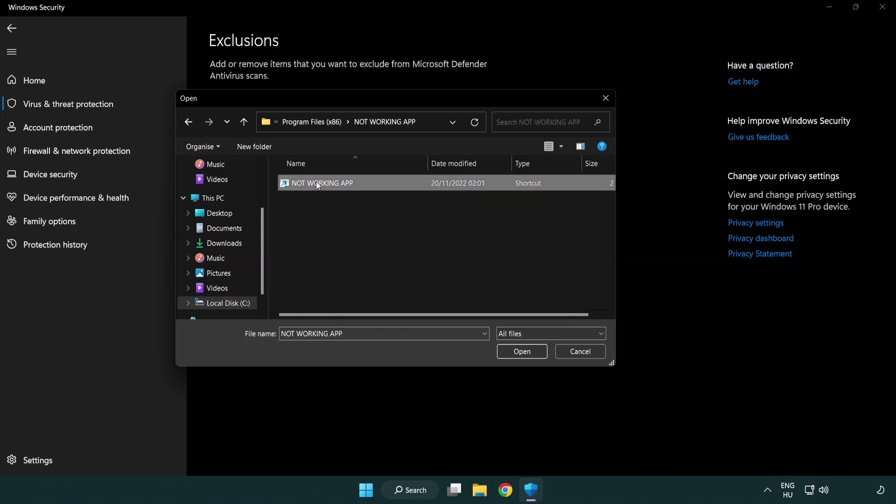
{"action": "left_click", "coordinate": [520, 355]}
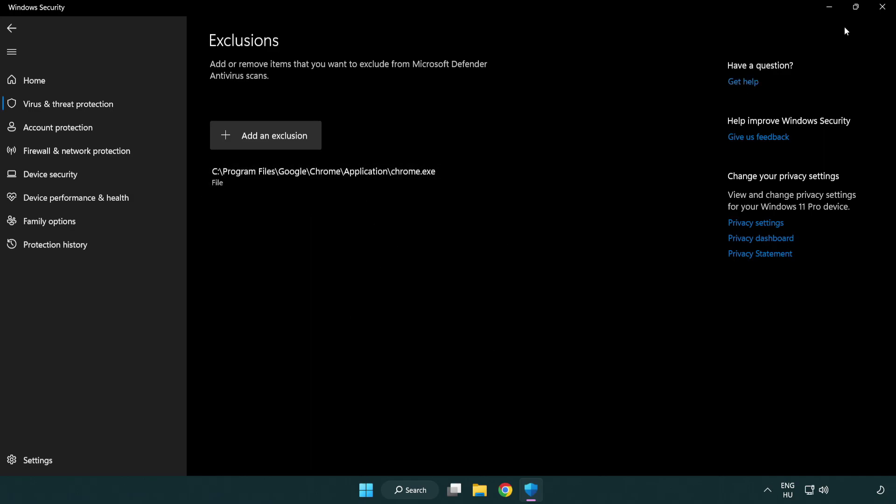
{"action": "left_click", "coordinate": [882, 7]}
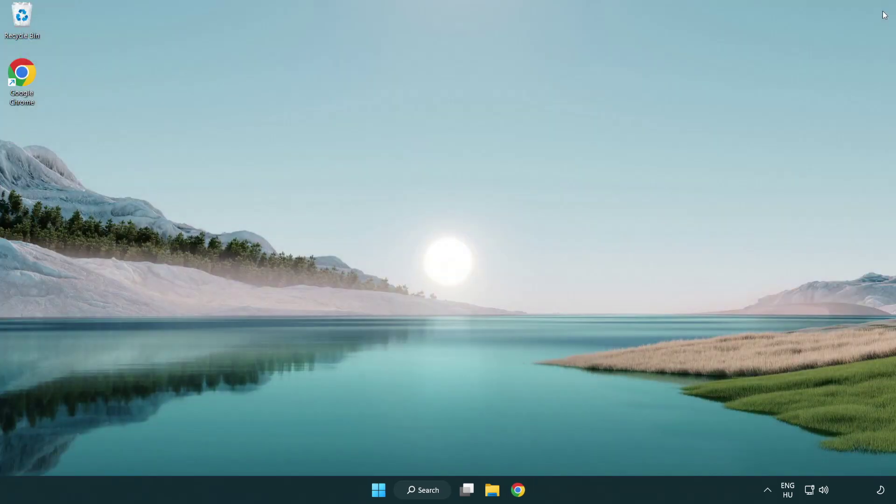
- Open the computer's power options for a restart
{"action": "left_click", "coordinate": [370, 494]}
{"action": "left_click", "coordinate": [595, 448]}
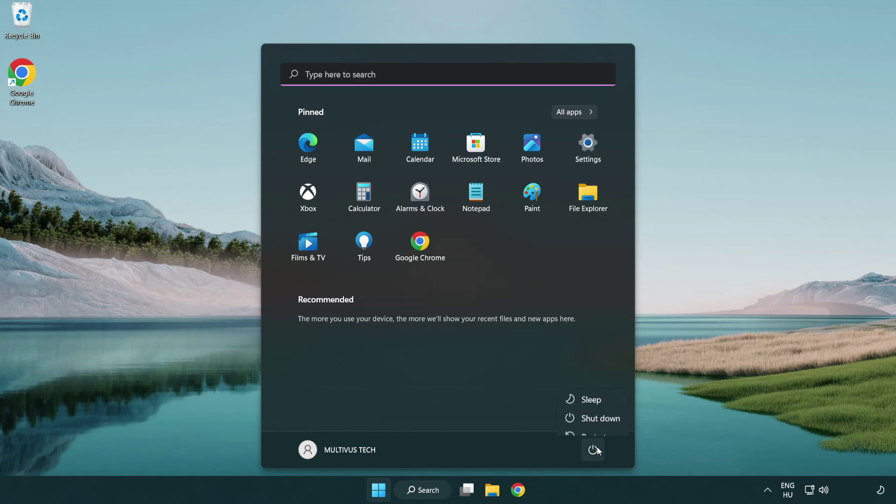